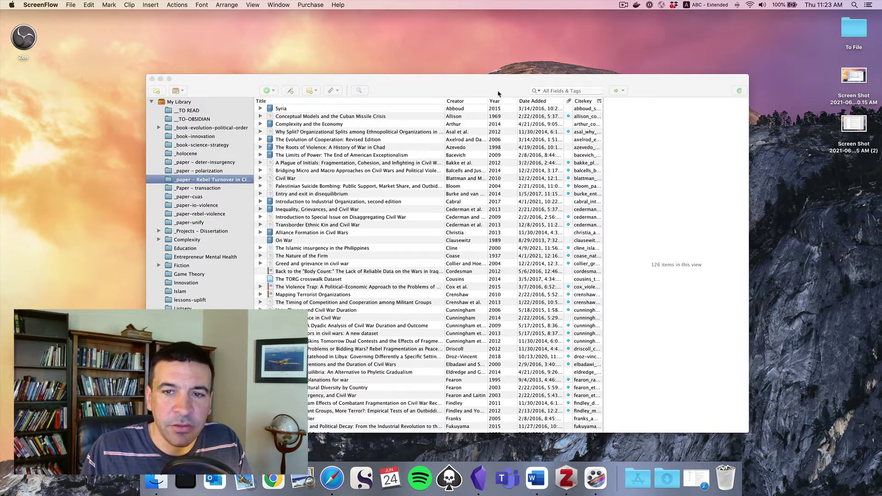
Activate the Zotero window showing the 126-item '_paper - Rebel Turnover in Ci' collection.
left_click(481, 88)
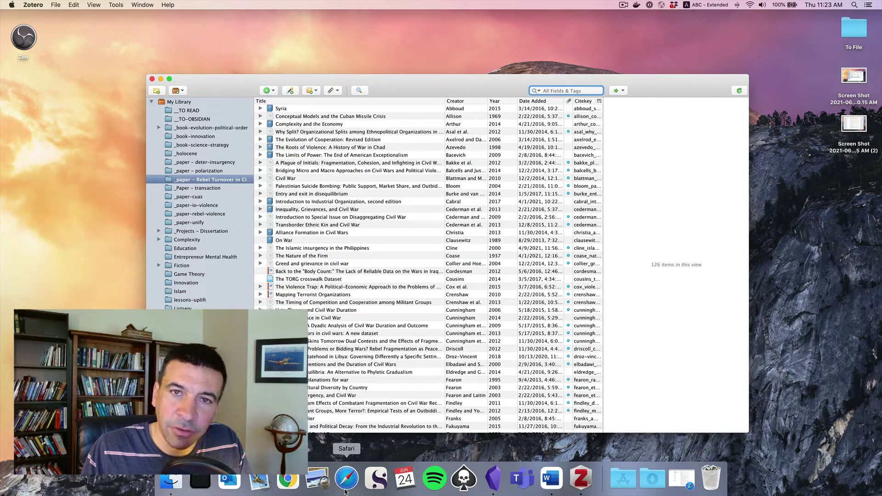
Download the ZotFile plugin from zotfile.com in Safari.
left_click(346, 491)
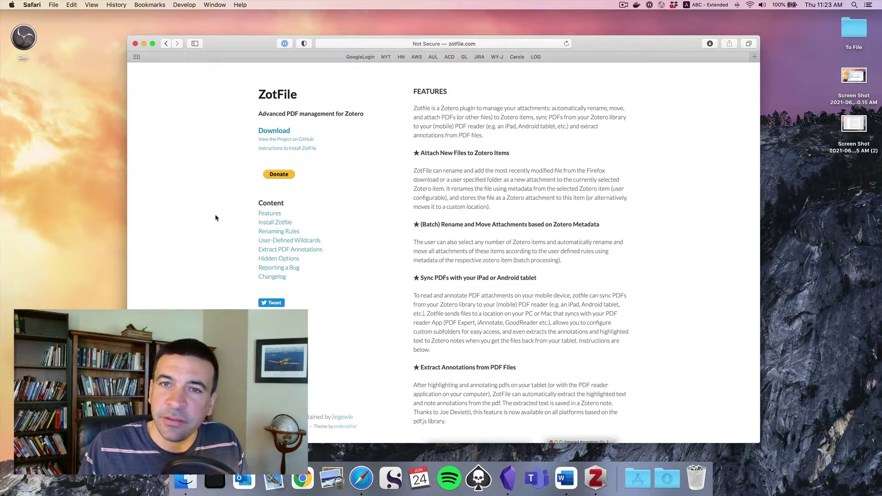
left_click(384, 44)
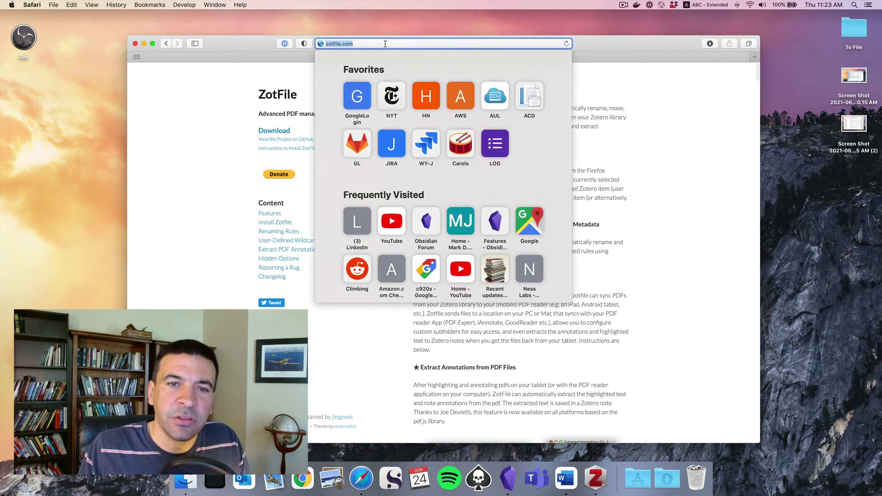
left_click(201, 136)
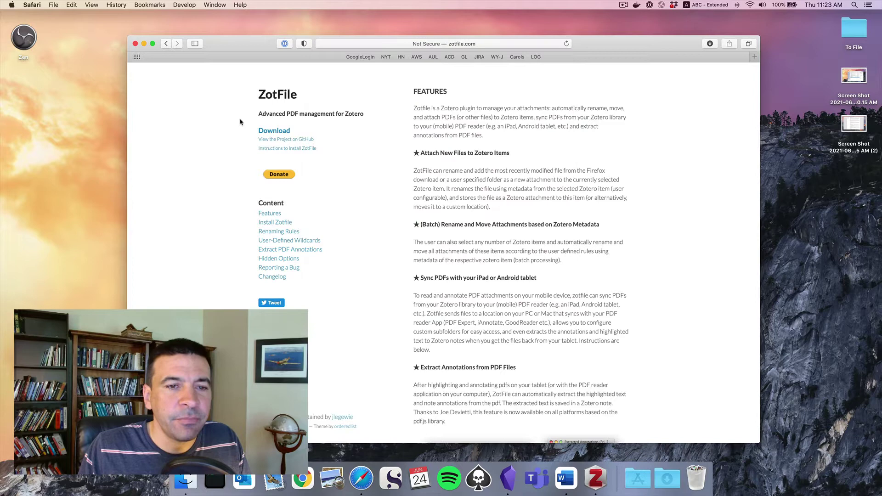
left_click(274, 133)
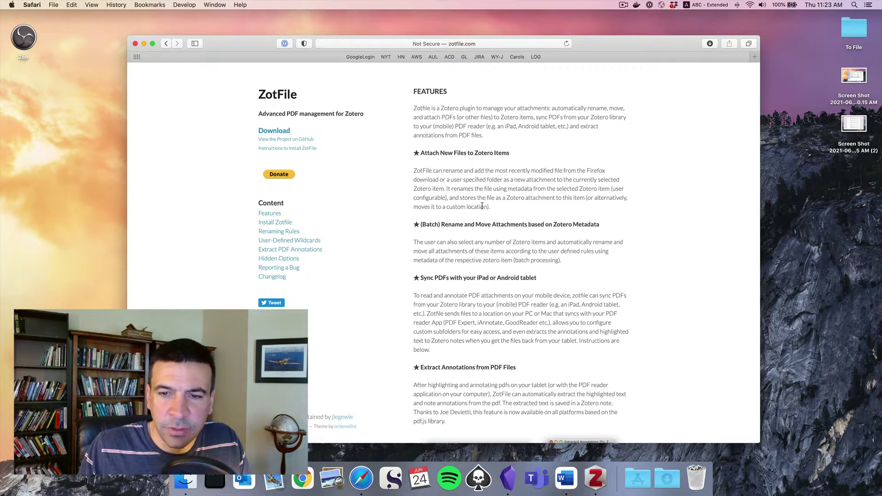
Read the ZotFile install notes, close the Safari window, and return to Zotero.
scroll(482, 273, "down", 3)
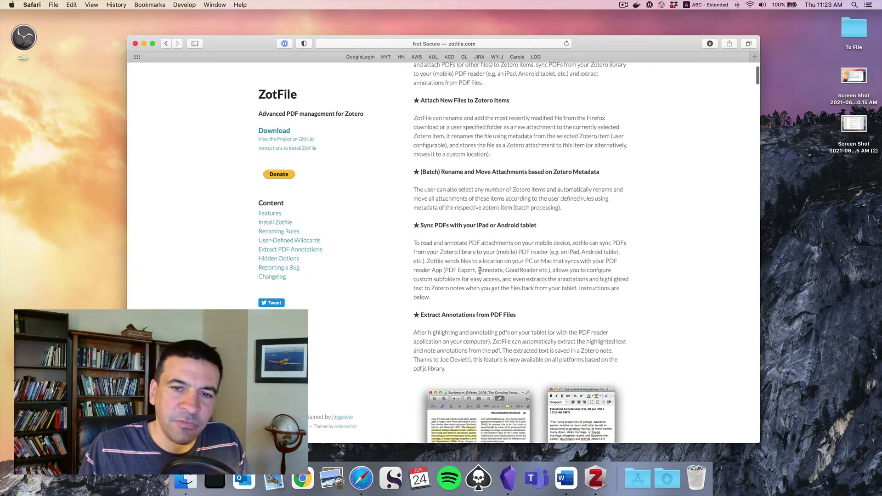
scroll(480, 271, "down", 3)
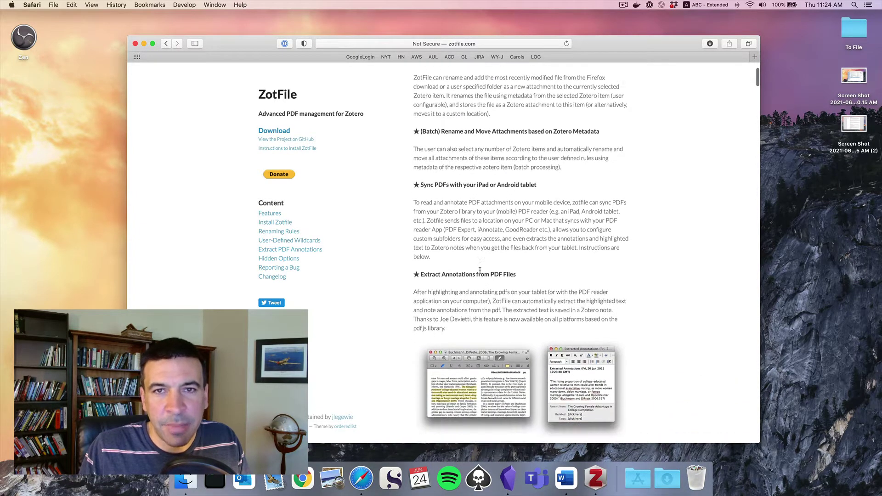
scroll(480, 273, "down", 5)
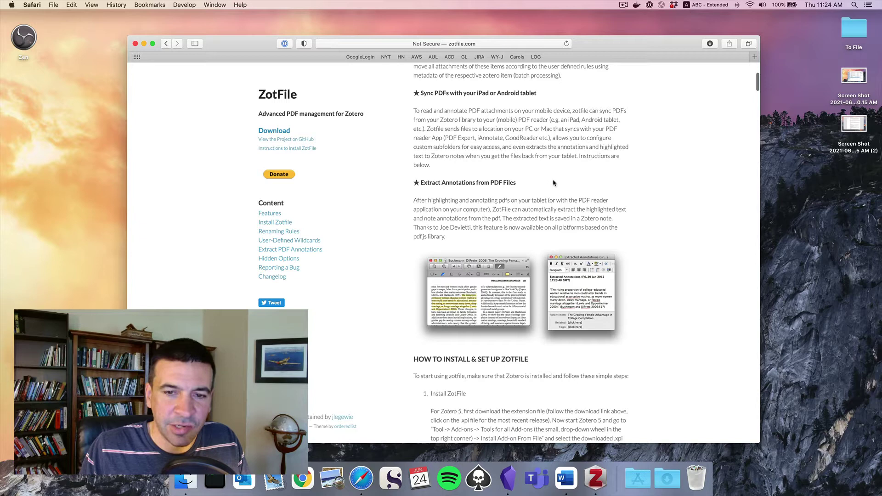
left_click(135, 43)
left_click(589, 486)
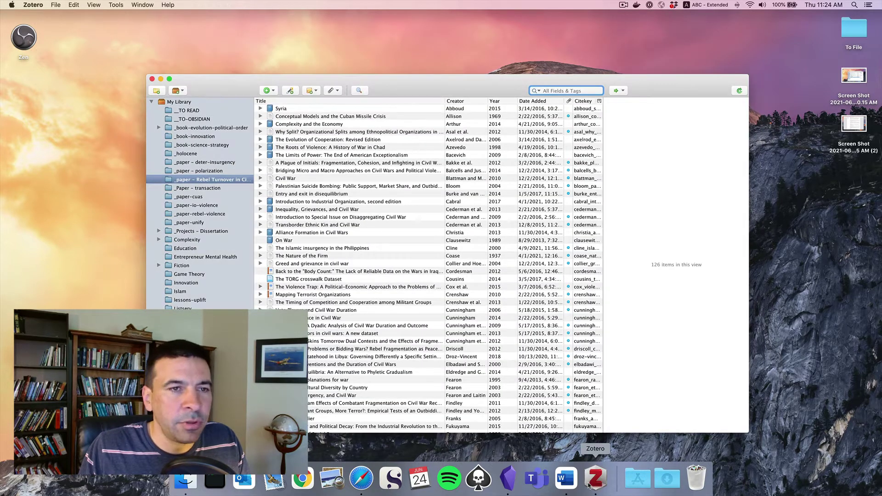
left_click(114, 4)
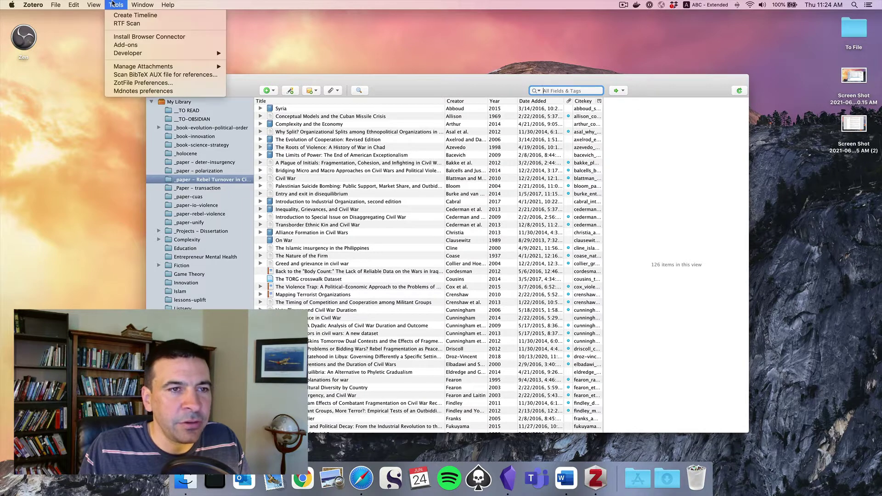
left_click(135, 46)
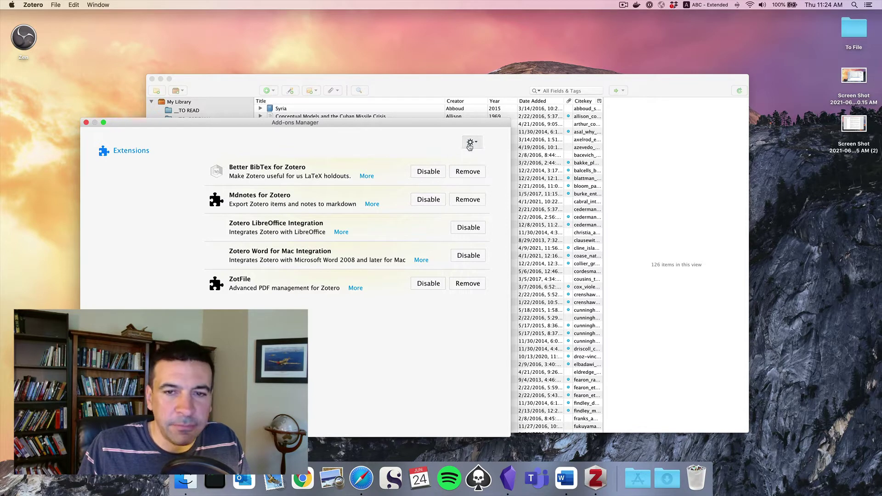
left_click(471, 142)
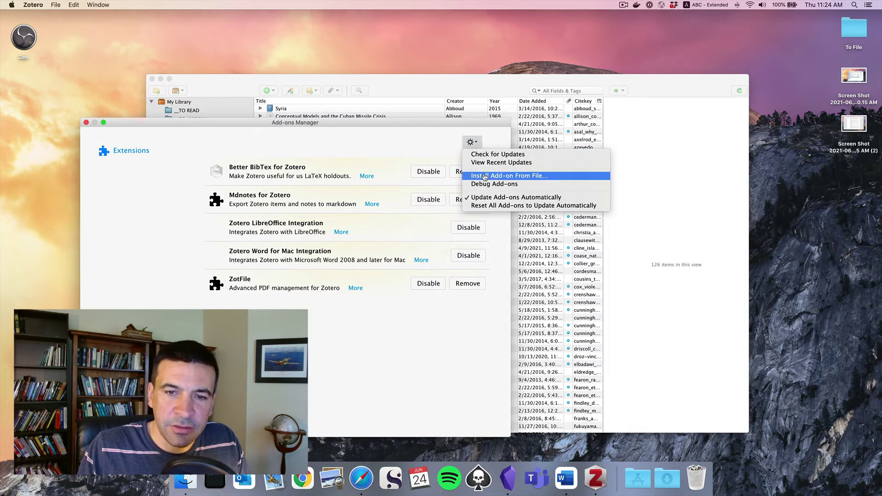
left_click(485, 176)
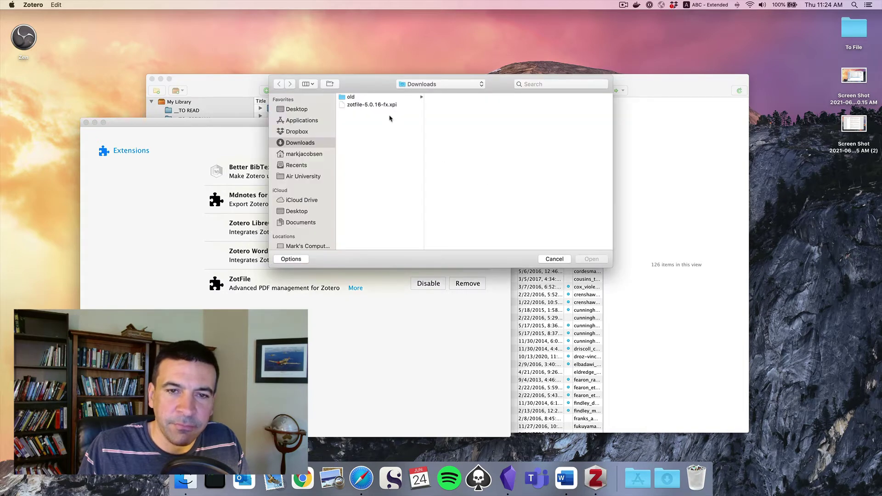
left_click(386, 106)
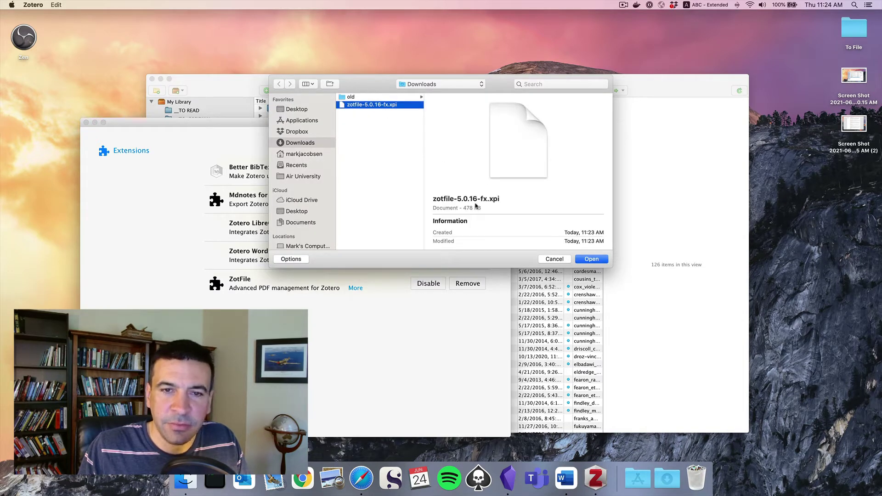
left_click(554, 259)
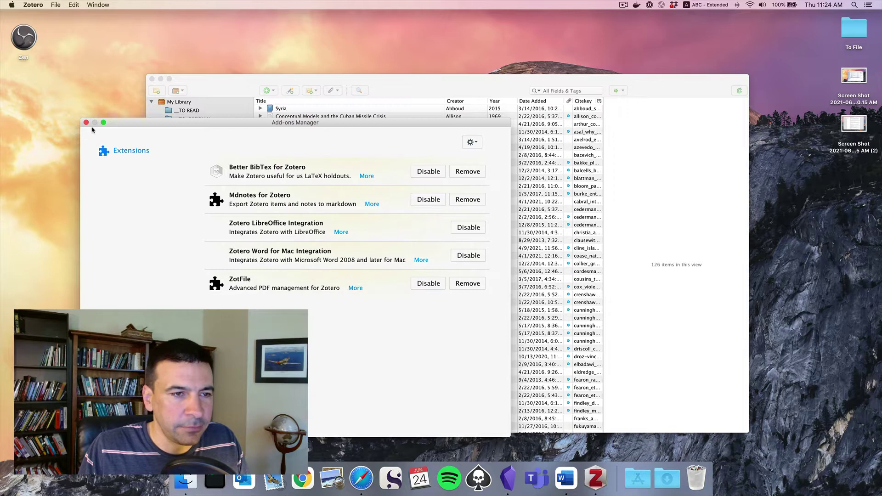
left_click(86, 122)
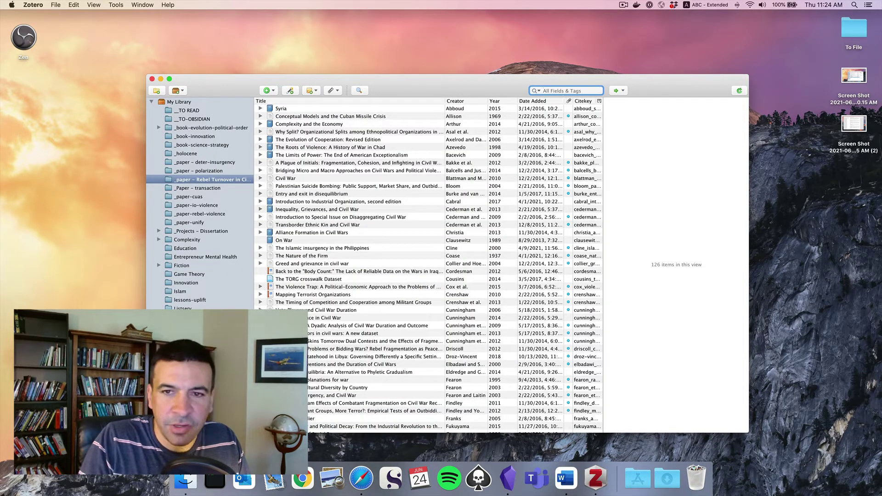
Filter the library for 'cunningham' and select the Veto Players and Civil War Duration PDF.
type("cunningham")
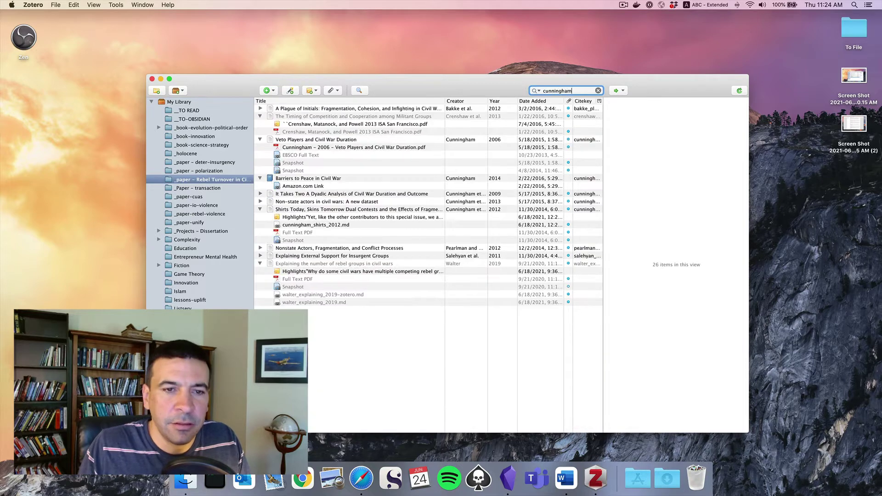
left_click(296, 142)
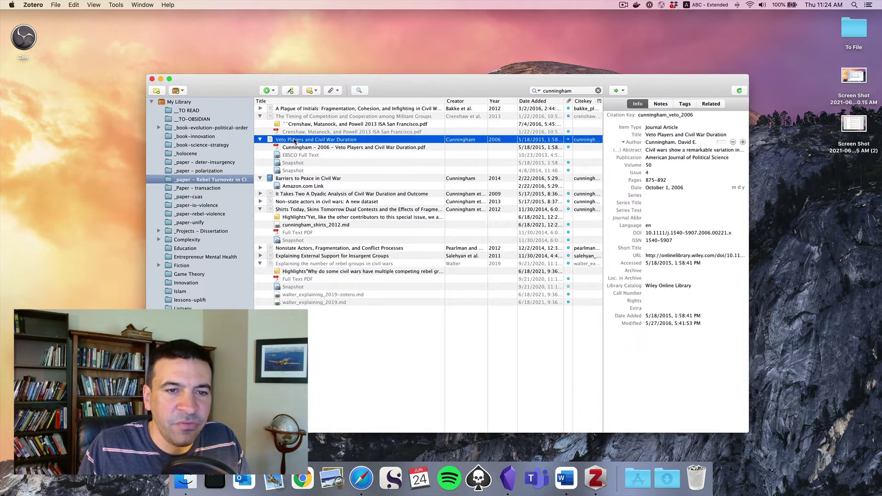
left_click(296, 146)
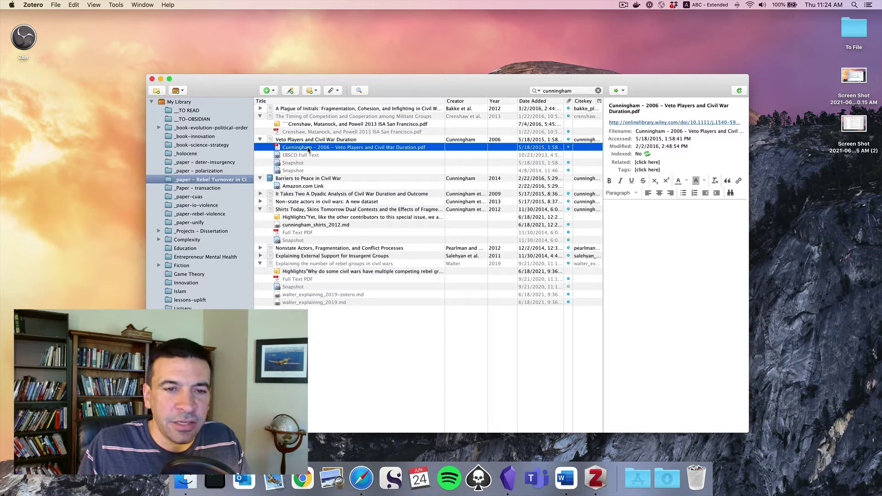
Review the Cunningham 2006 PDF's highlighted passages in Preview, then close it.
double_click(309, 147)
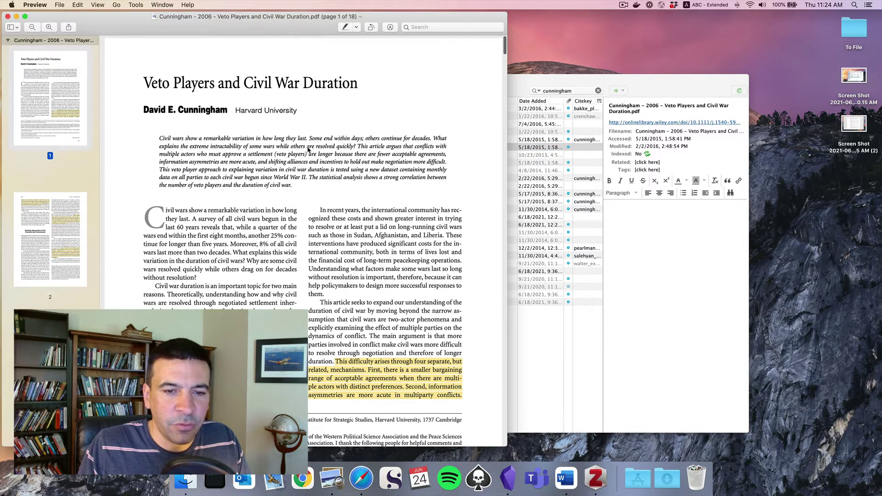
scroll(308, 147, "down", 10)
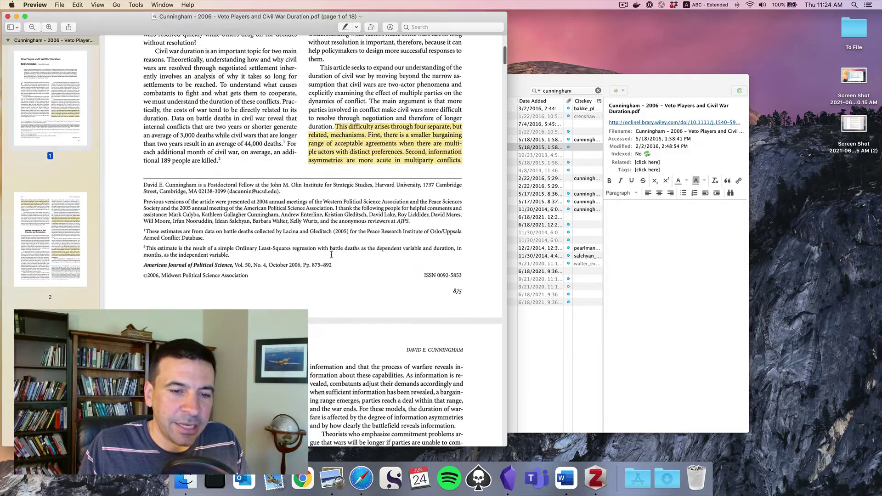
scroll(332, 254, "down", 20)
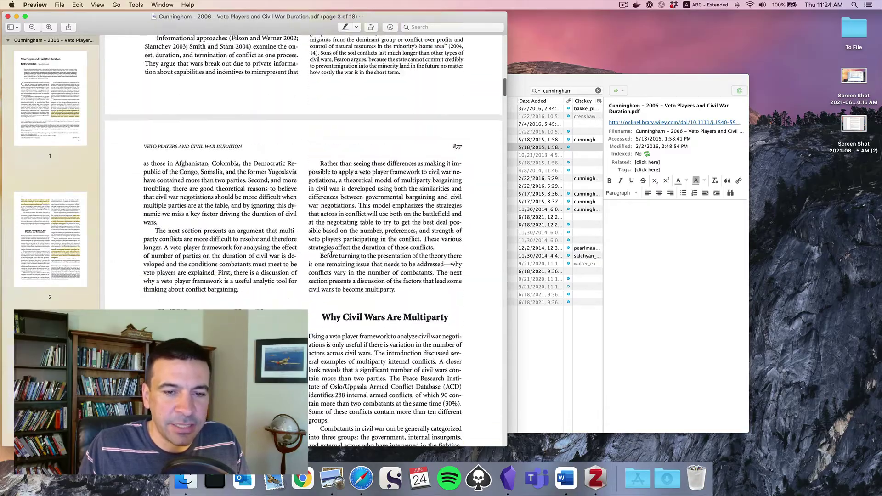
scroll(331, 254, "down", 20)
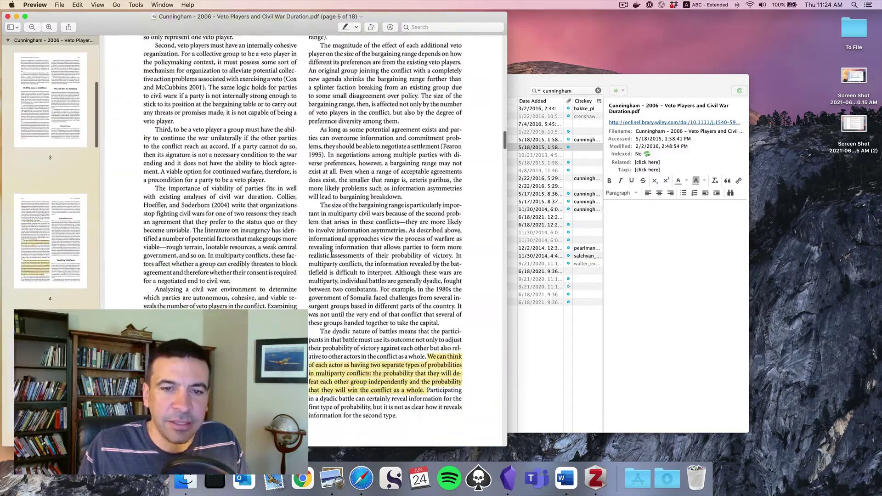
scroll(331, 254, "down", 20)
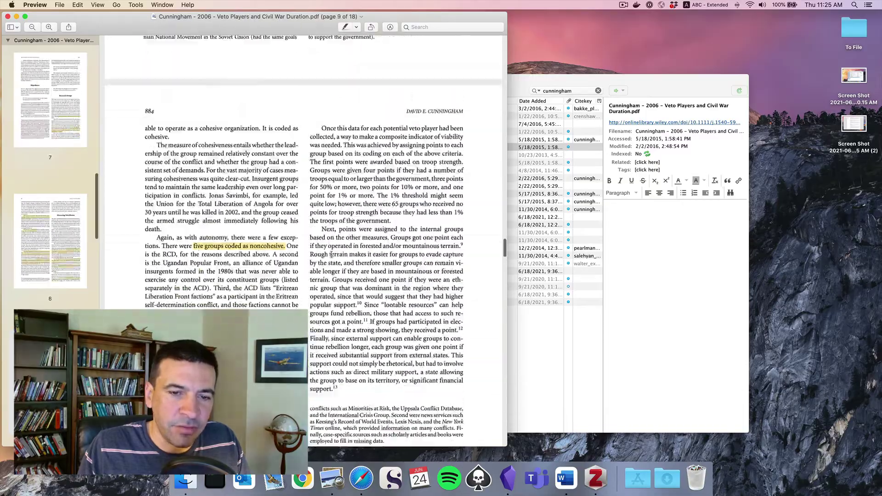
scroll(331, 254, "down", 20)
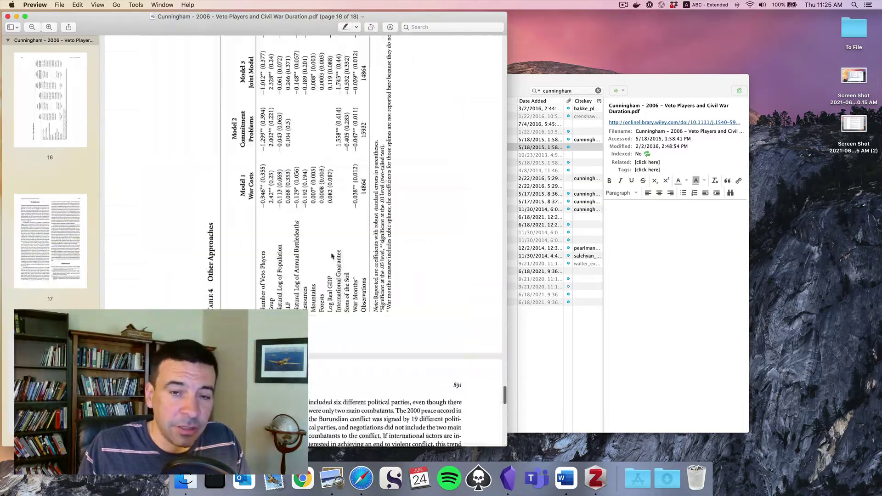
scroll(331, 255, "up", 20)
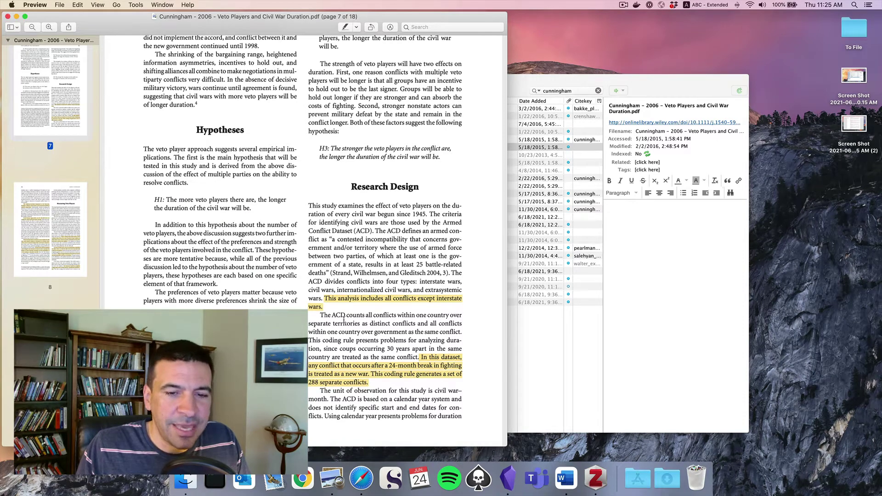
scroll(344, 314, "down", 15)
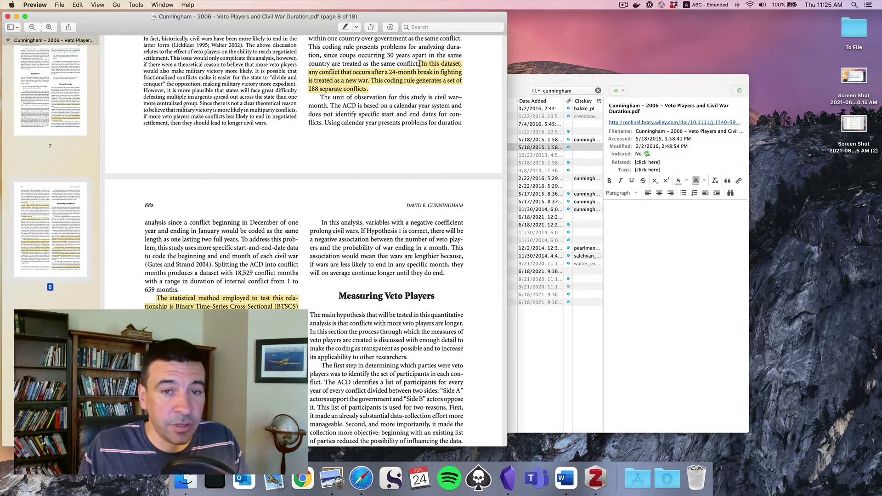
left_click(426, 78)
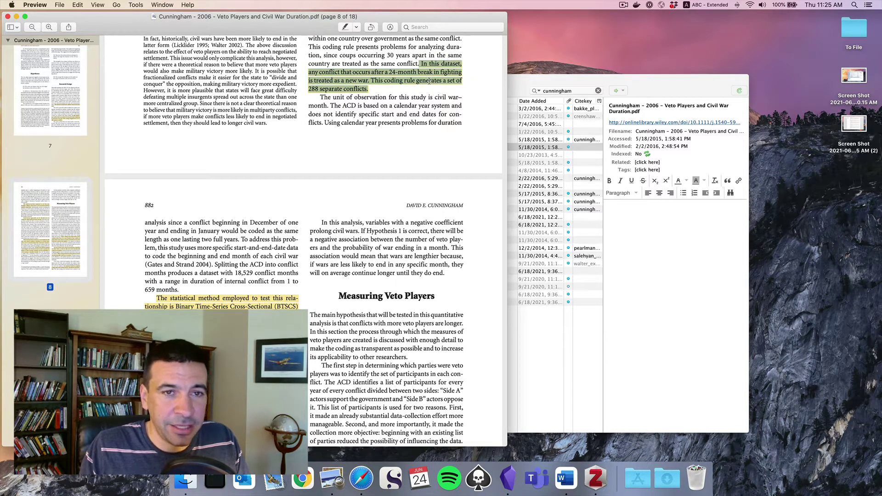
left_click(7, 16)
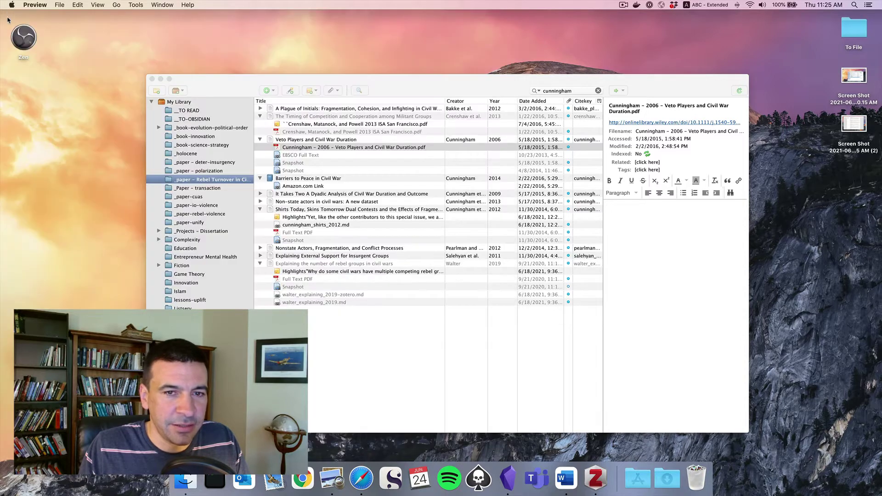
Extract the Veto Players PDF's annotations into a Highlights note via Manage Attachments.
left_click(331, 150)
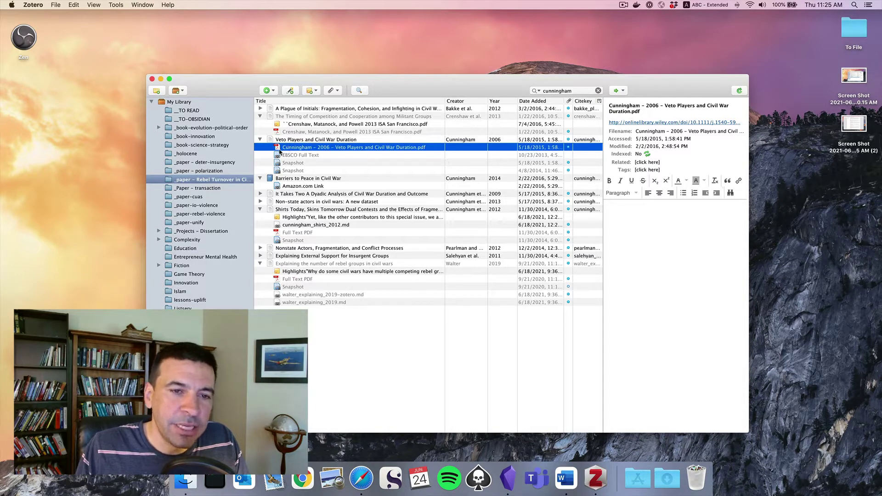
left_click(279, 141)
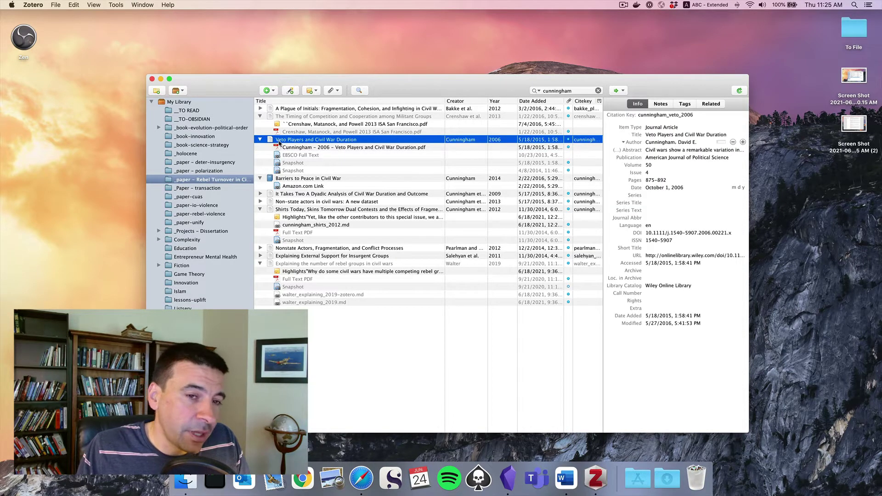
left_click(317, 148)
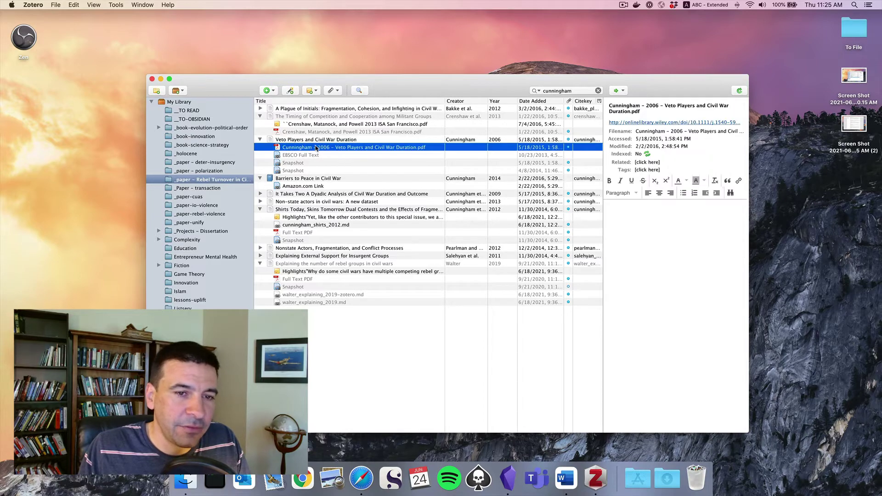
right_click(316, 148)
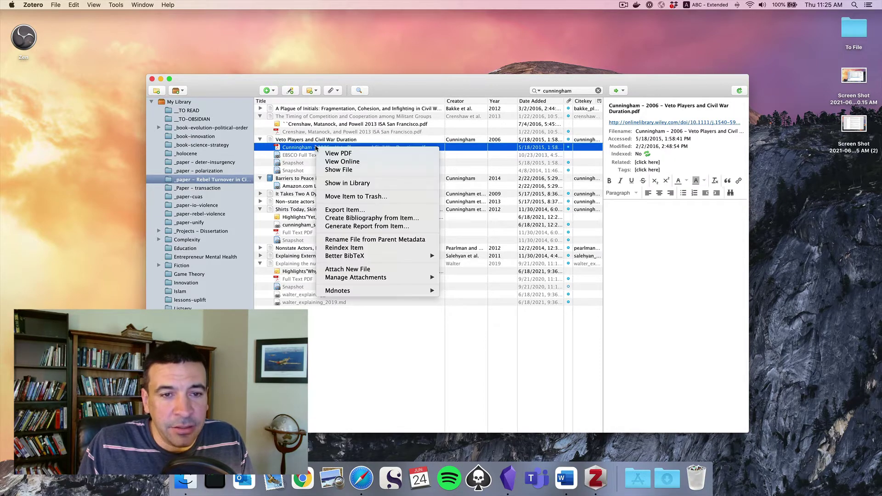
mouse_move(363, 278)
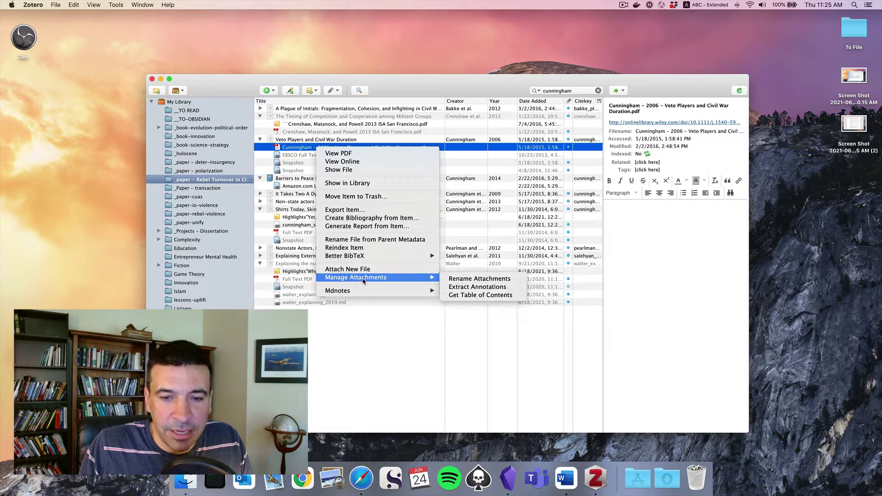
left_click(463, 288)
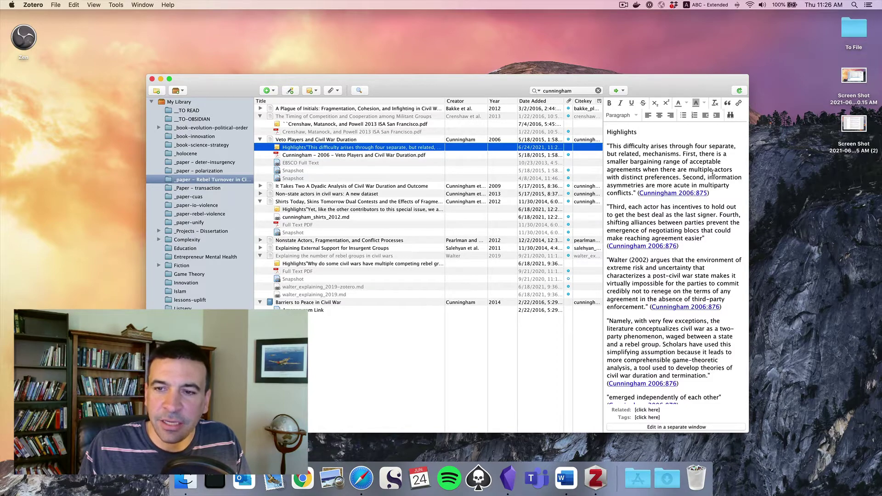
Inspect the Highlights note, selecting the first passage and the splinter passage's run-together words.
scroll(713, 174, "down", 4)
scroll(712, 173, "up", 4)
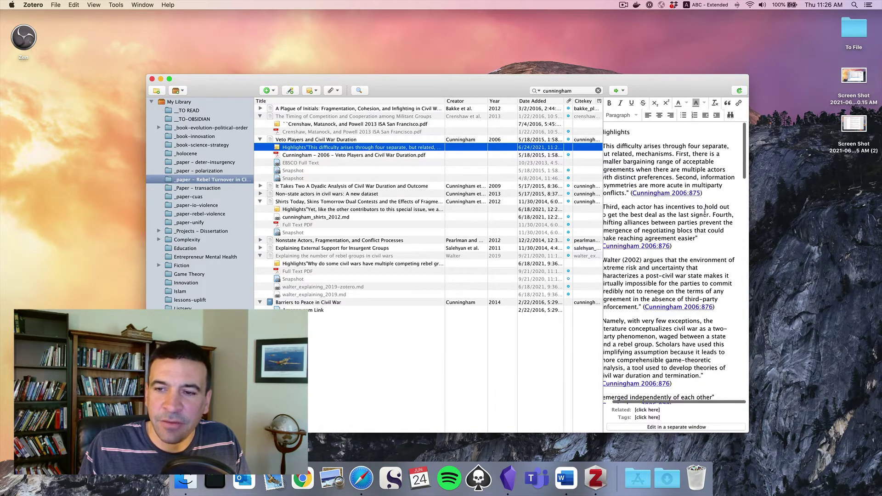
scroll(704, 212, "down", 5)
scroll(704, 211, "up", 5)
scroll(705, 211, "left", 1)
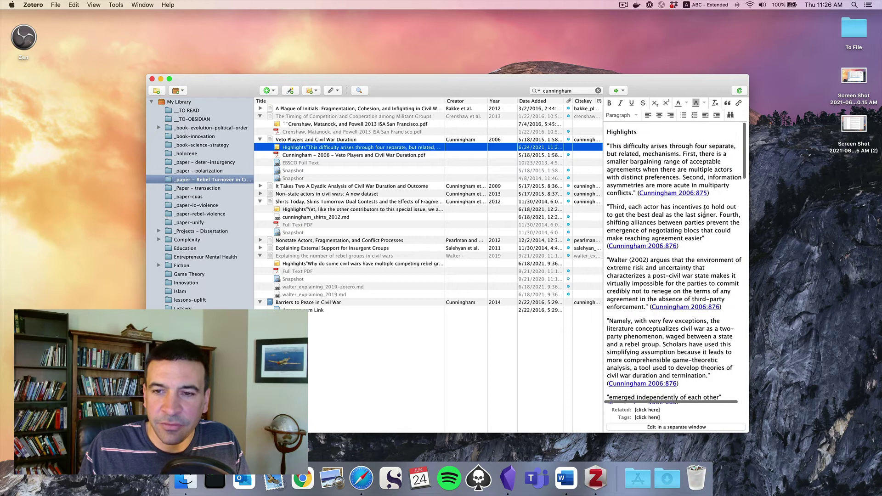
scroll(705, 211, "down", 1)
left_click_drag(607, 143, 717, 198)
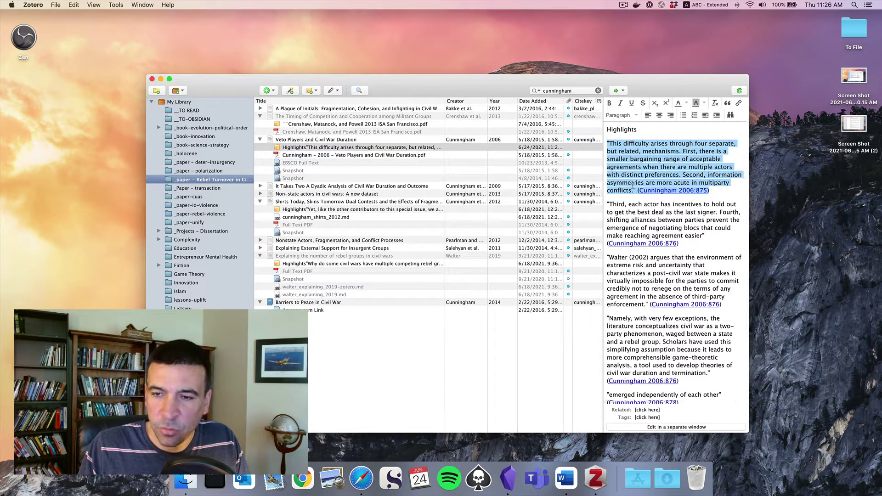
scroll(661, 191, "down", 3)
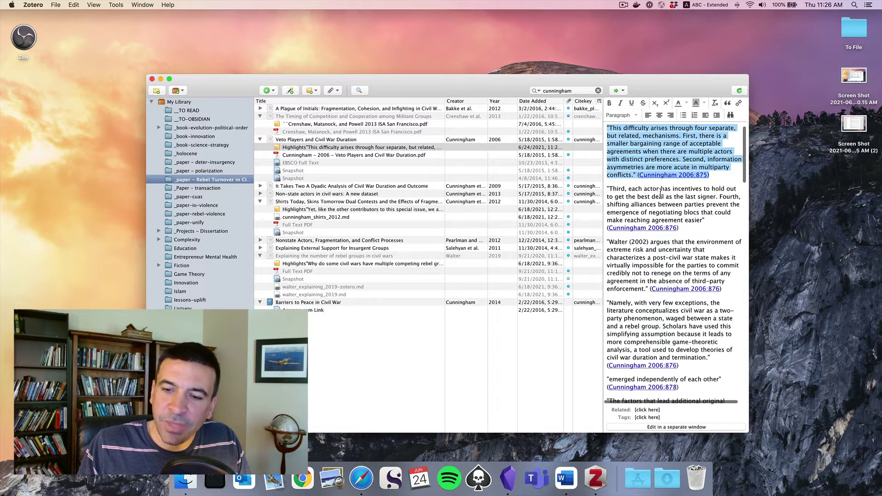
scroll(657, 271, "down", 3)
scroll(657, 271, "down", 3)
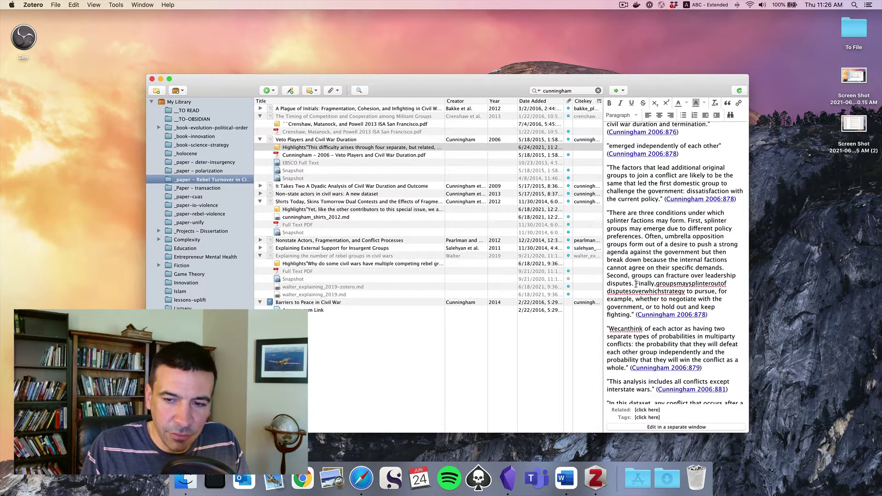
left_click_drag(636, 284, 689, 296)
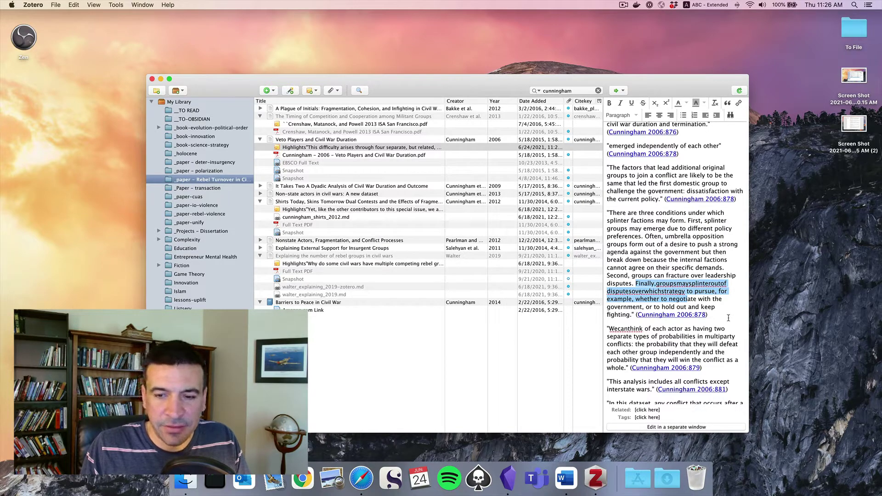
Copy the entire Highlights note text and launch Scrivener.
scroll(728, 318, "down", 15)
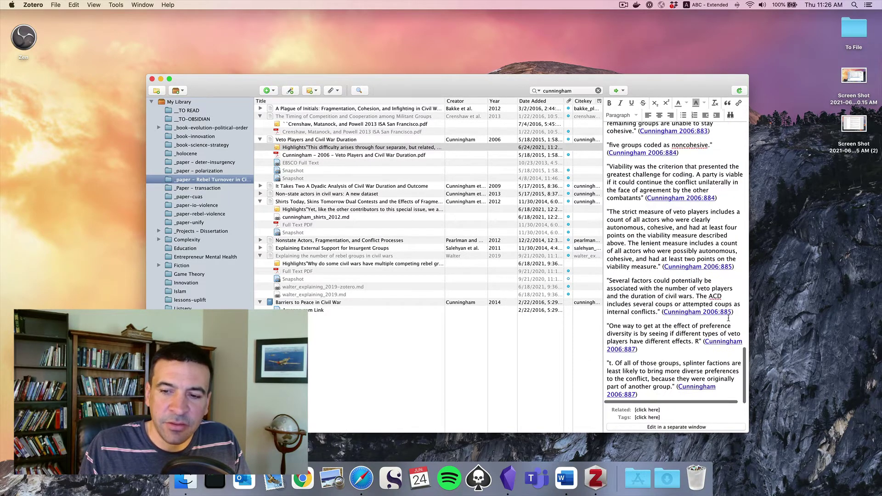
left_click_drag(664, 393, 589, 38)
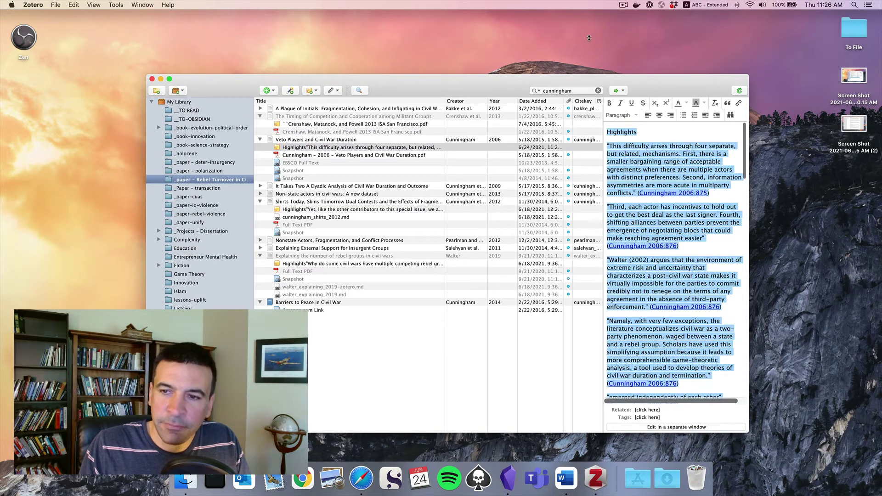
right_click(645, 157)
left_click(670, 180)
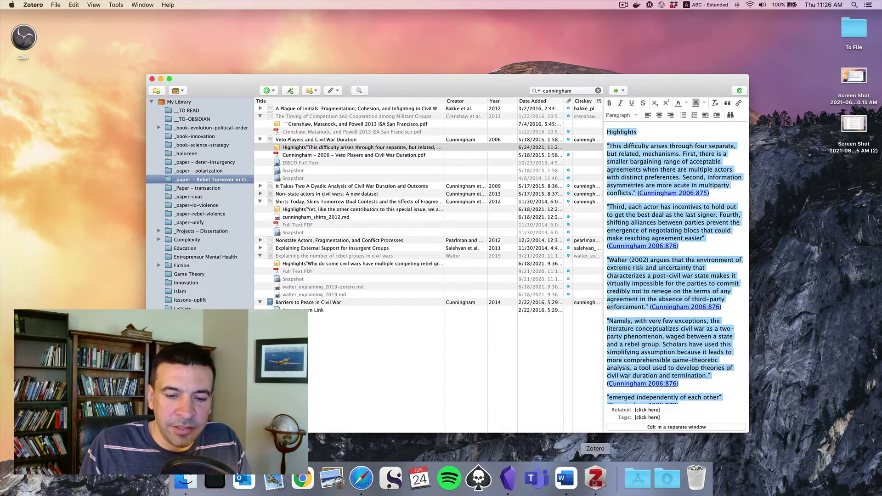
left_click(385, 480)
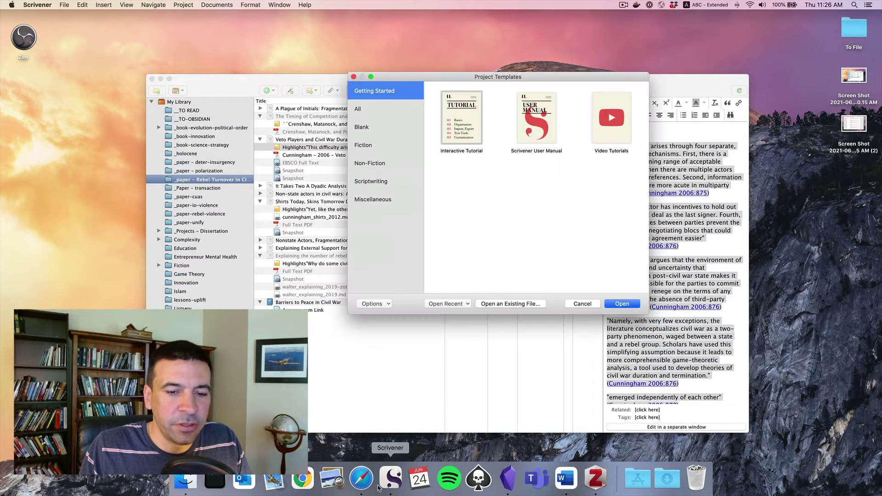
Open the recent SAASS Example project and select its SAASS Book Notes folder.
left_click(448, 304)
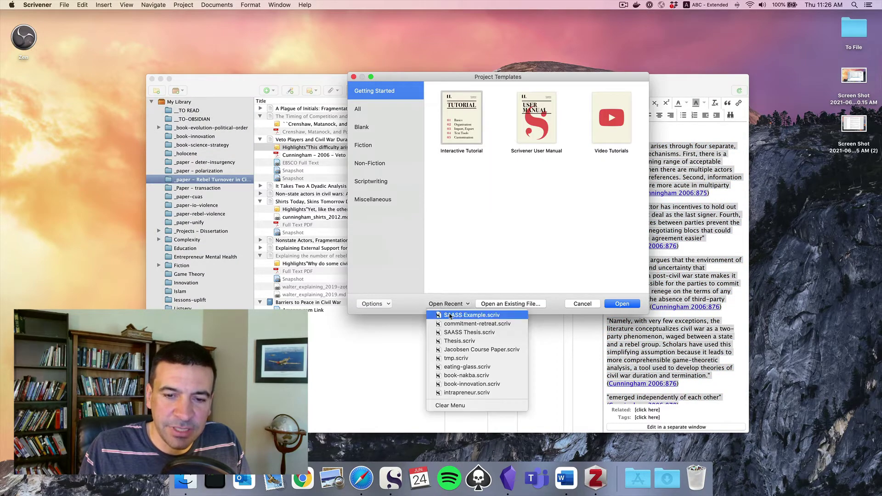
left_click(450, 315)
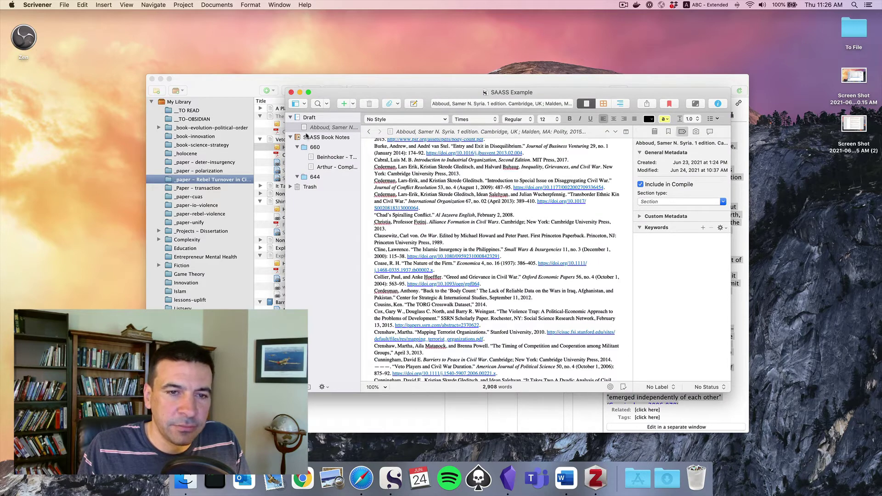
left_click(307, 136)
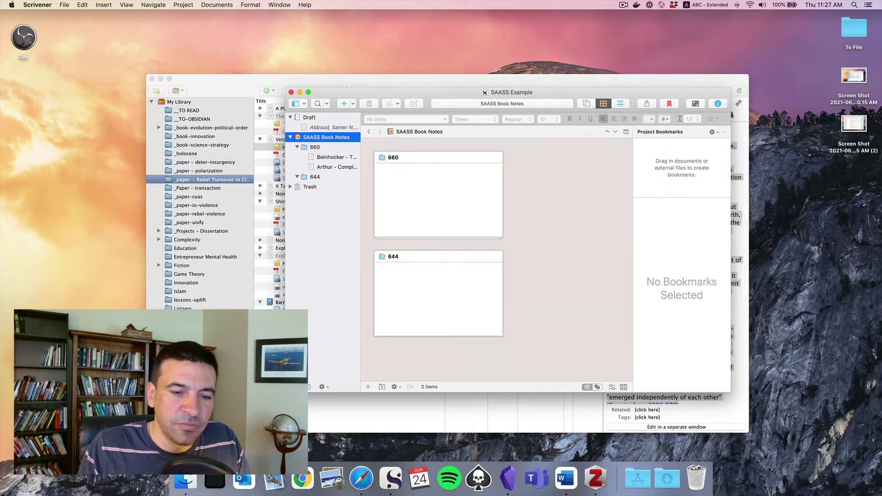
Add a document named 'Cunningham' and paste the copied highlights into it.
key("super+n")
type("Cunningha")
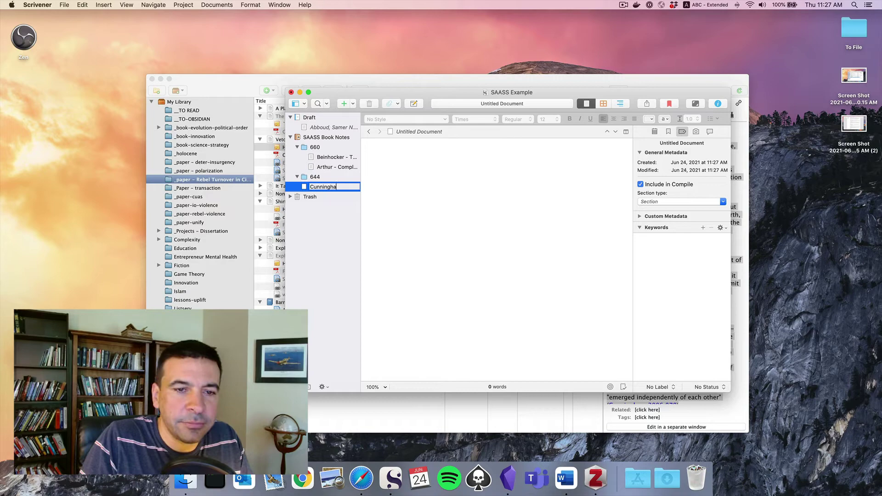
type("m")
key("Return")
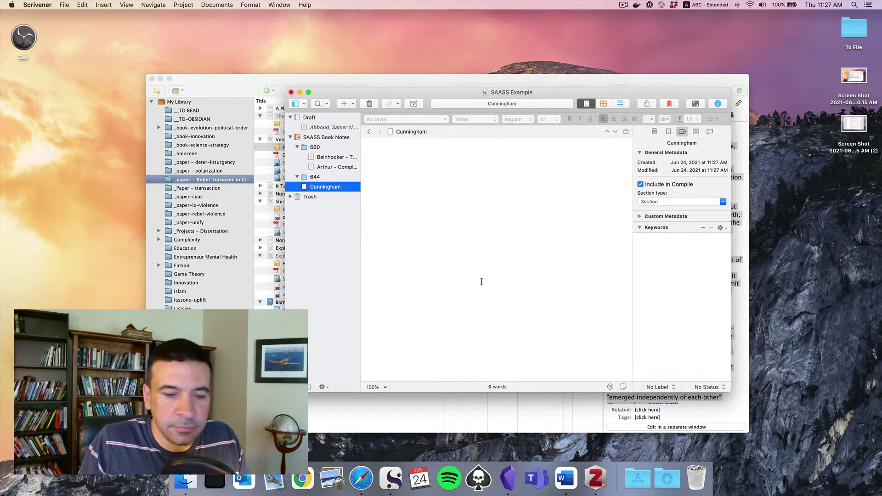
left_click(481, 281)
key("super+v")
scroll(477, 278, "up", 15)
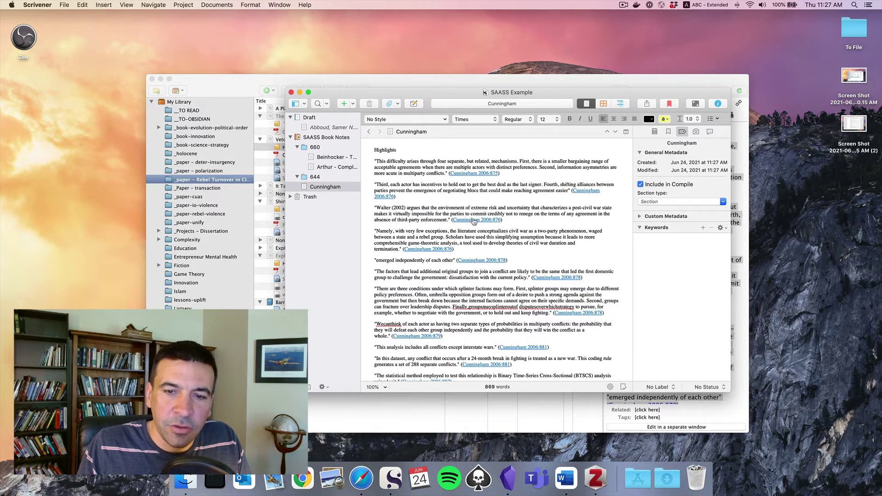
Open the cited PDF from the note's citation link, then close it.
left_click(474, 221)
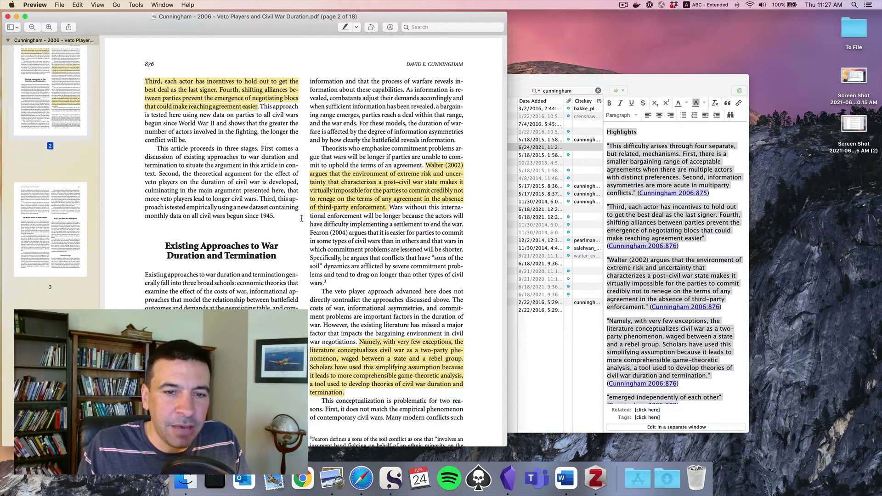
scroll(371, 347, "down", 1)
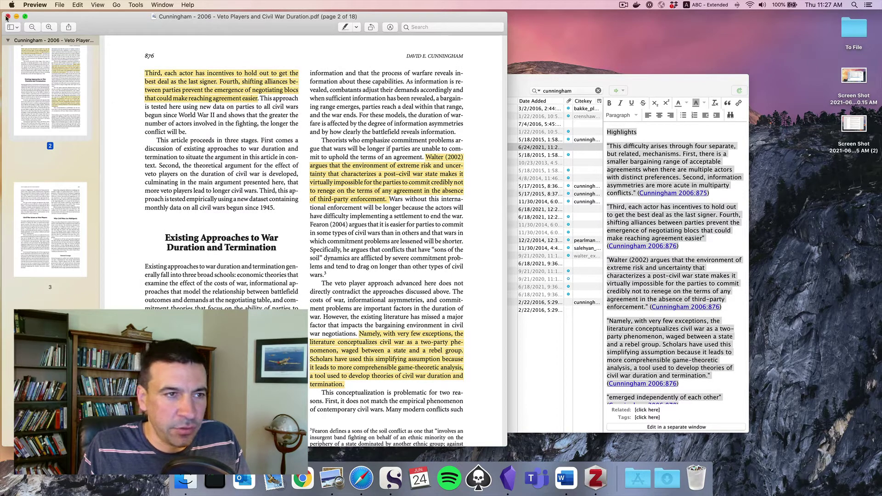
left_click(7, 17)
scroll(656, 234, "down", 15)
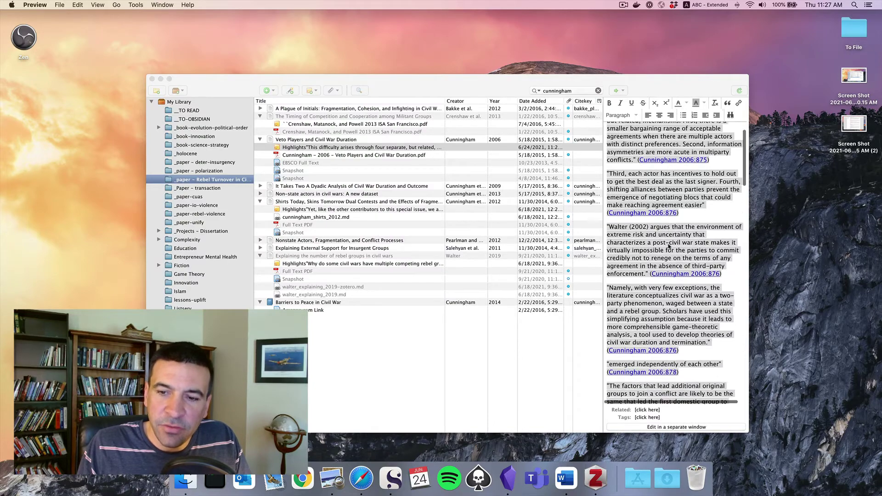
scroll(670, 247, "up", 15)
Clear the Highlights note selection and switch to the zotero-mdnotes GitHub page in Safari.
left_click(669, 182)
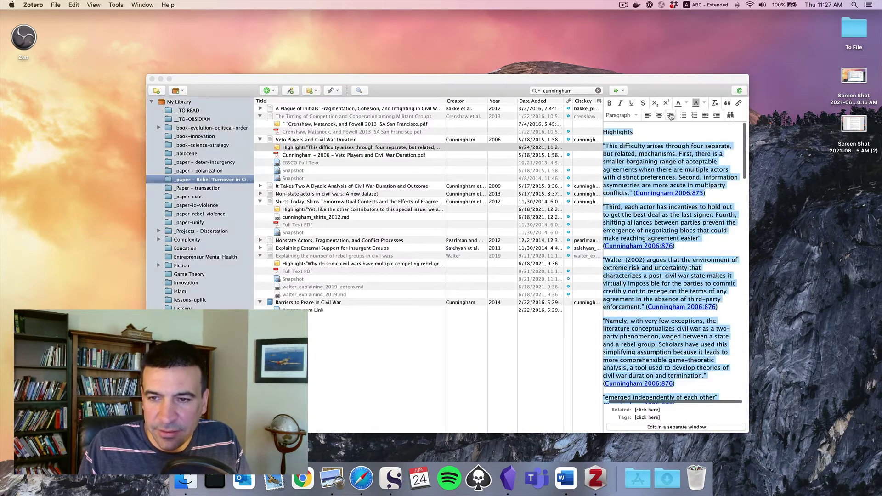
left_click(656, 143)
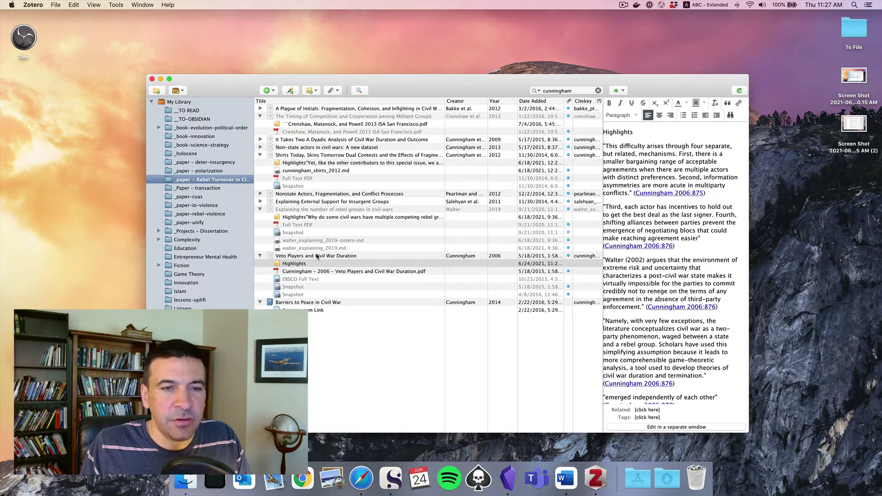
left_click(362, 478)
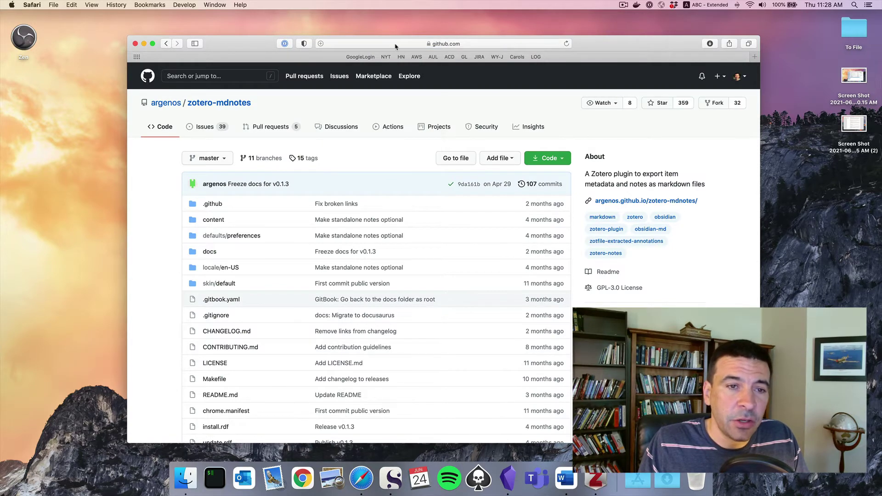
Download mdnotes-0.1.3.xpi from the zotero-mdnotes v0.1.3 latest release assets.
scroll(302, 253, "down", 3)
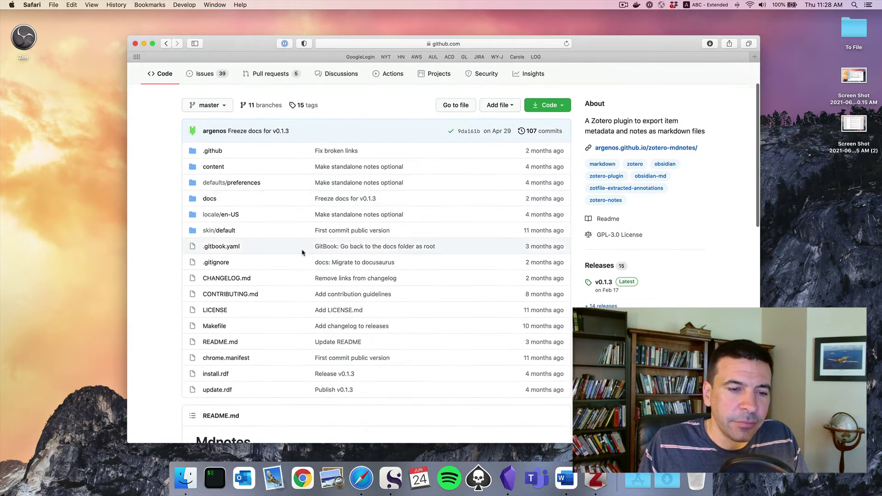
scroll(302, 252, "down", 8)
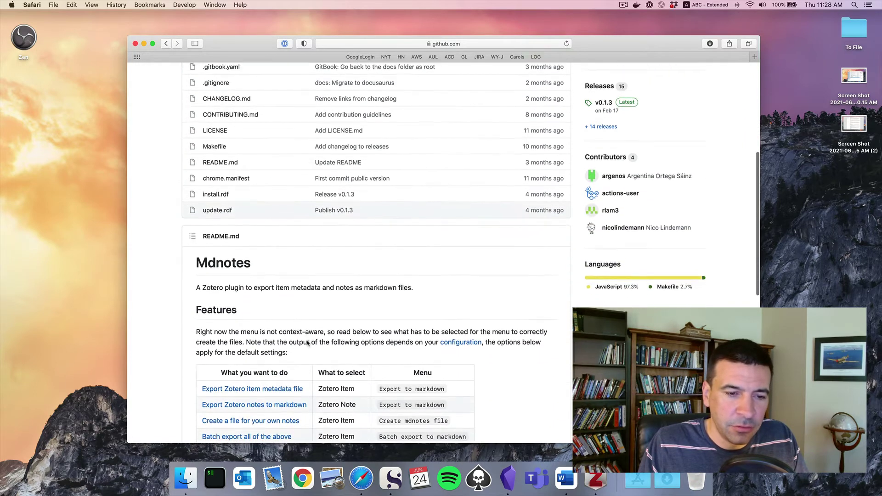
scroll(307, 343, "down", 15)
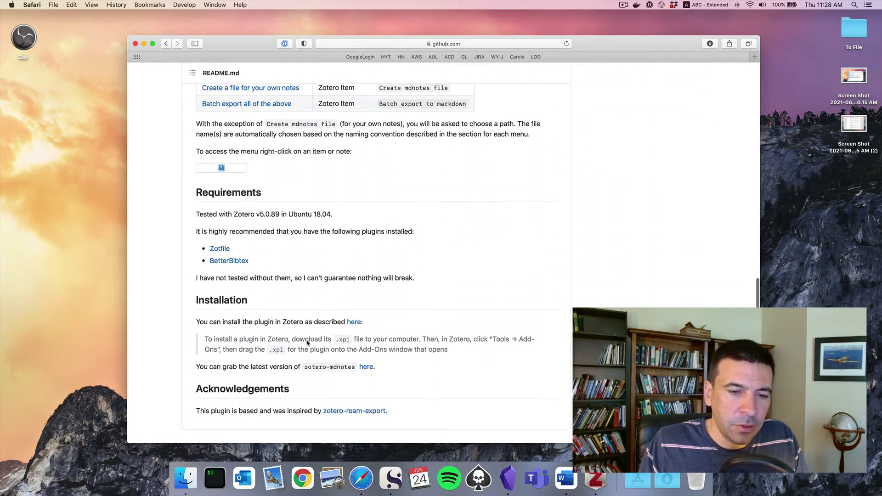
scroll(307, 343, "down", 3)
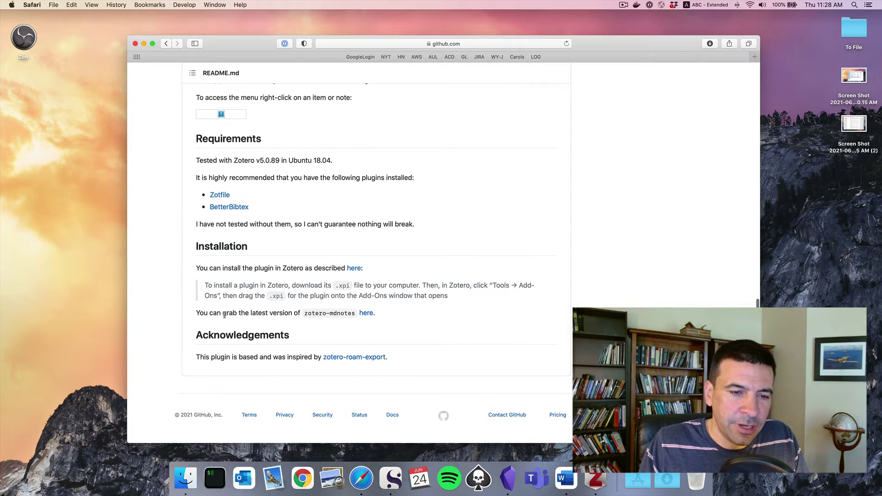
left_click(366, 313)
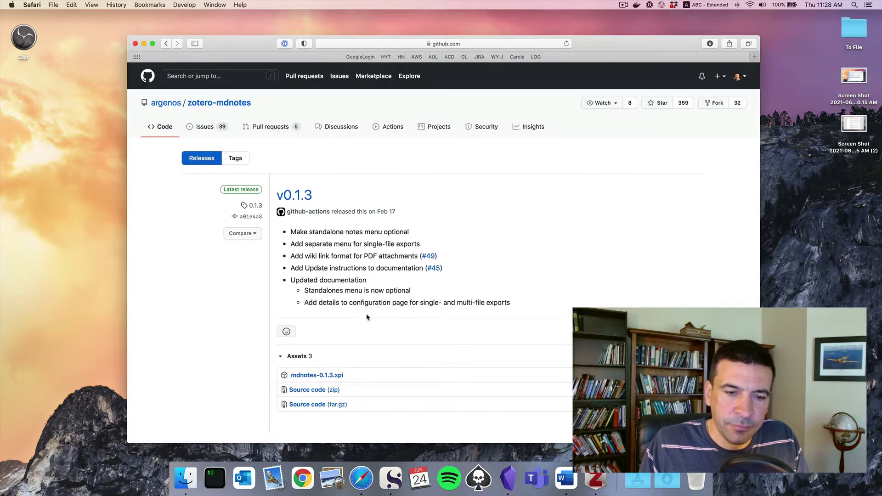
scroll(367, 317, "down", 2)
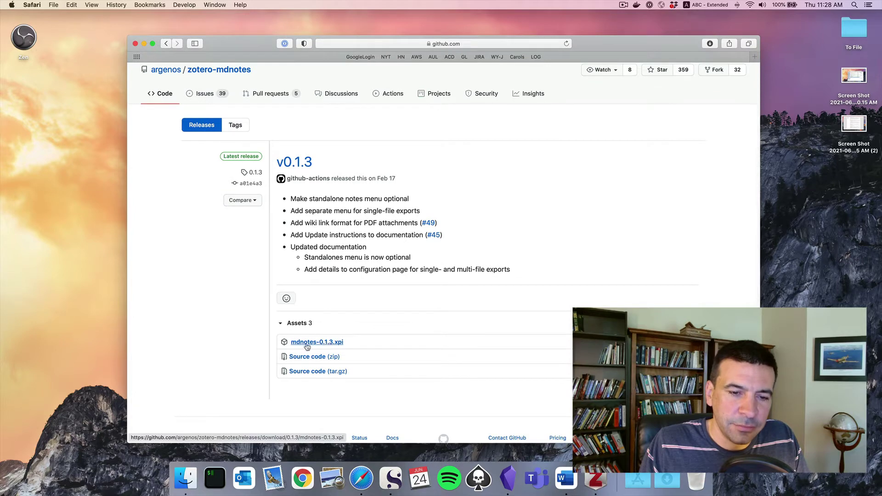
left_click(323, 346)
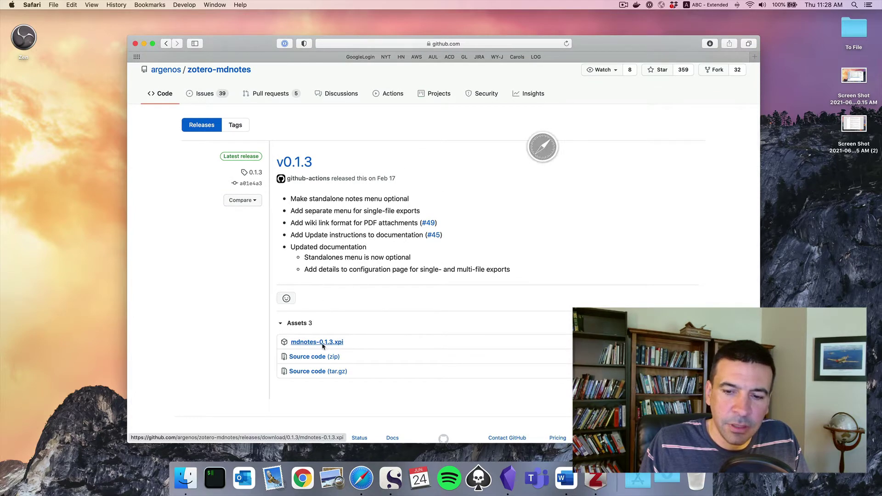
Confirm Mdnotes for Zotero is installed in the Tools > Add-ons manager, then close it.
left_click(596, 479)
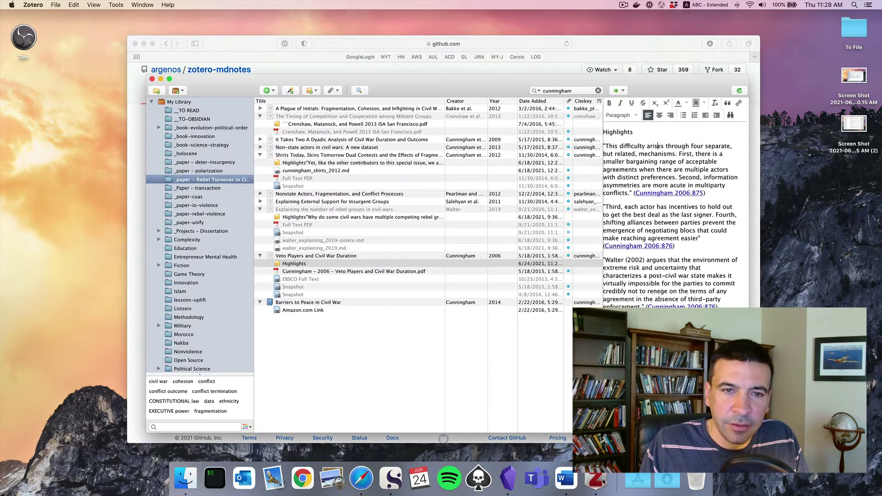
left_click(115, 4)
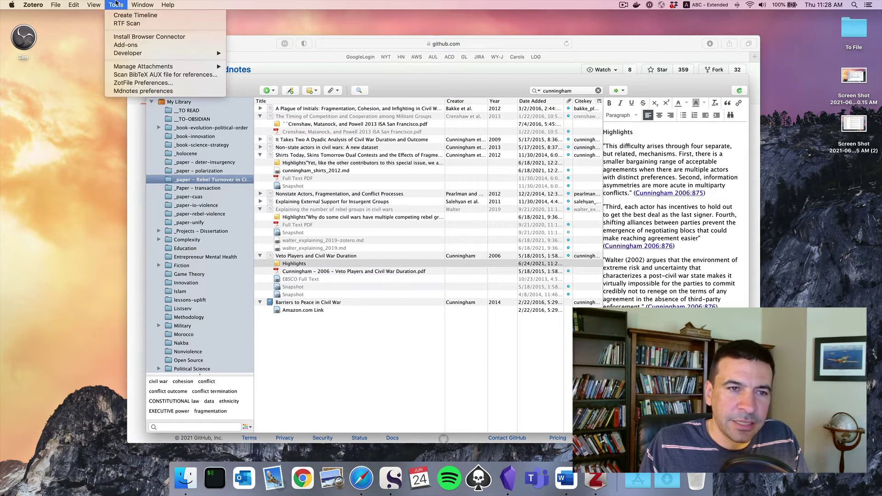
left_click(131, 45)
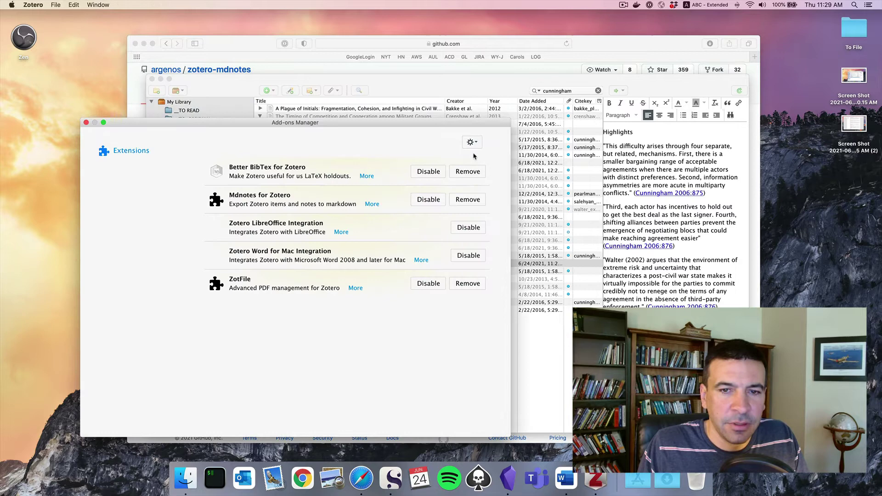
left_click(472, 143)
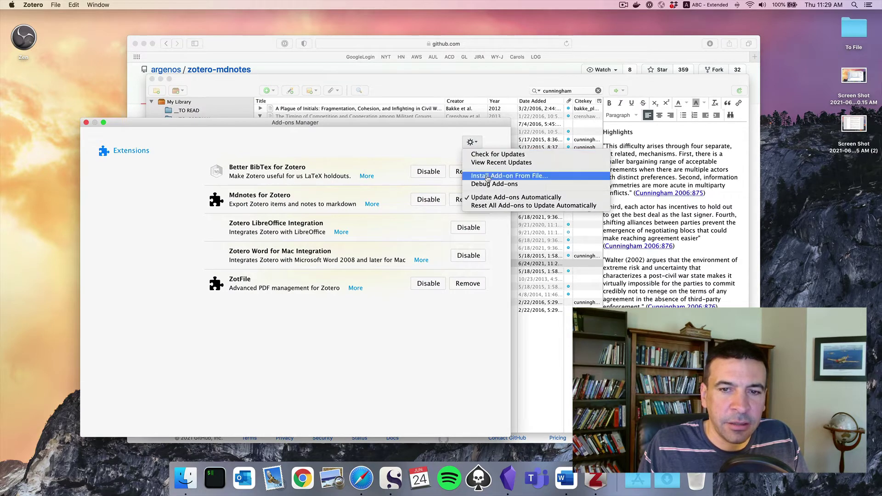
left_click(253, 138)
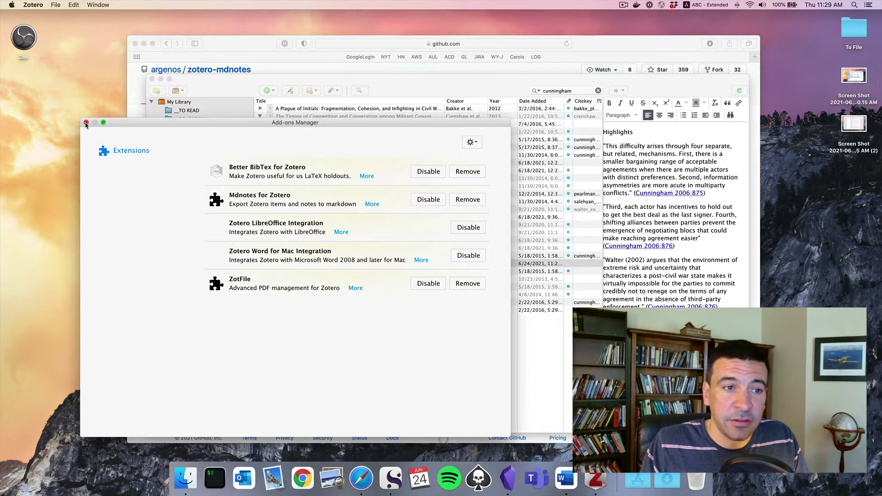
left_click(86, 123)
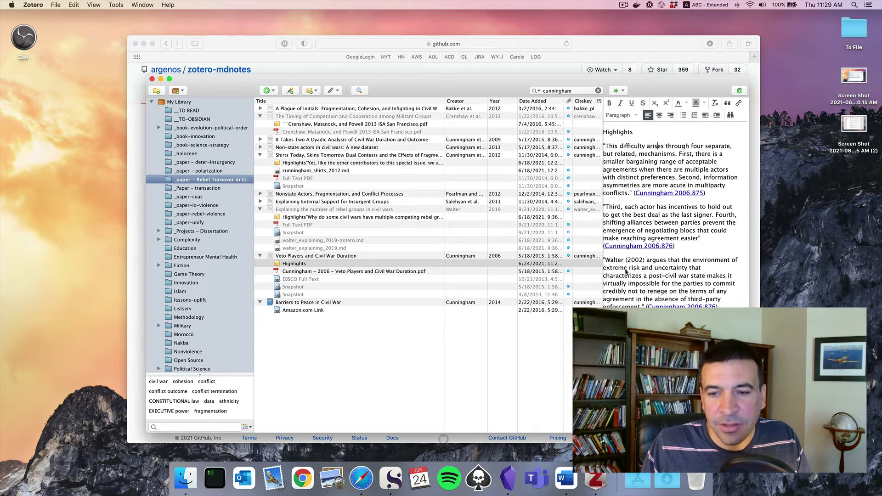
scroll(690, 292, "down", 5)
scroll(690, 291, "down", 5)
scroll(690, 291, "up", 4)
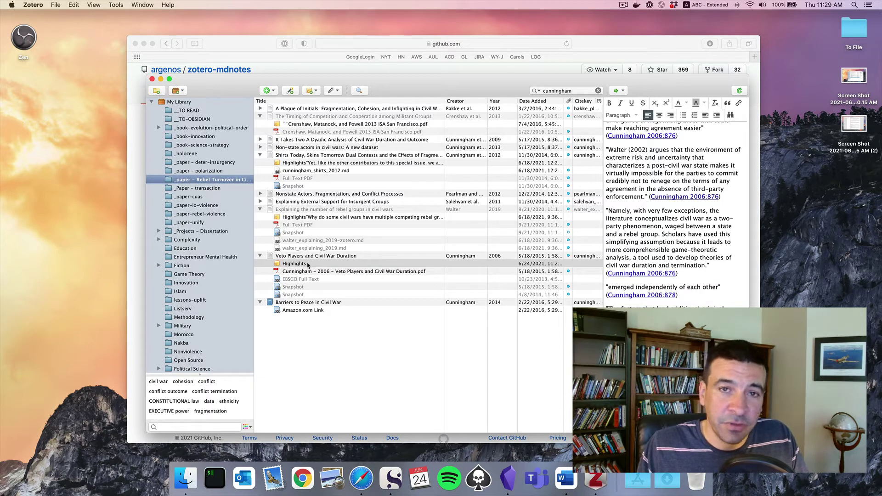
Check the Mdnotes export directory and template folder paths, close preferences unchanged, and select Veto Players.
left_click(117, 4)
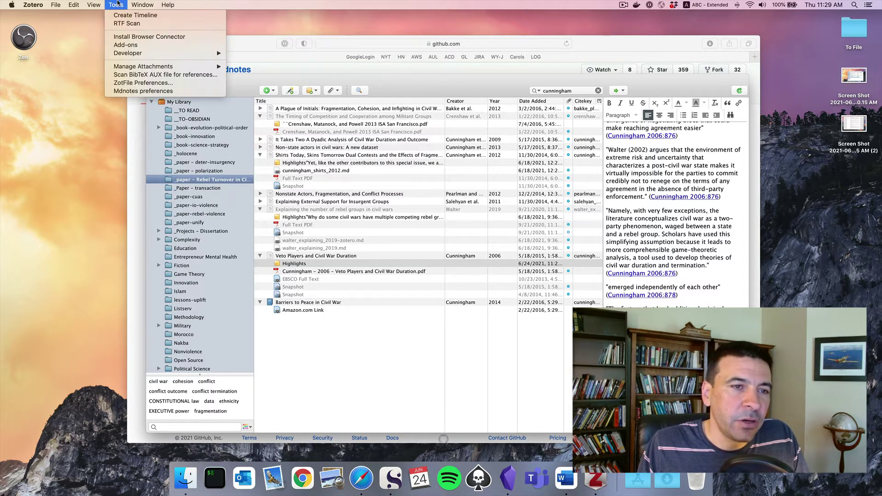
left_click(162, 92)
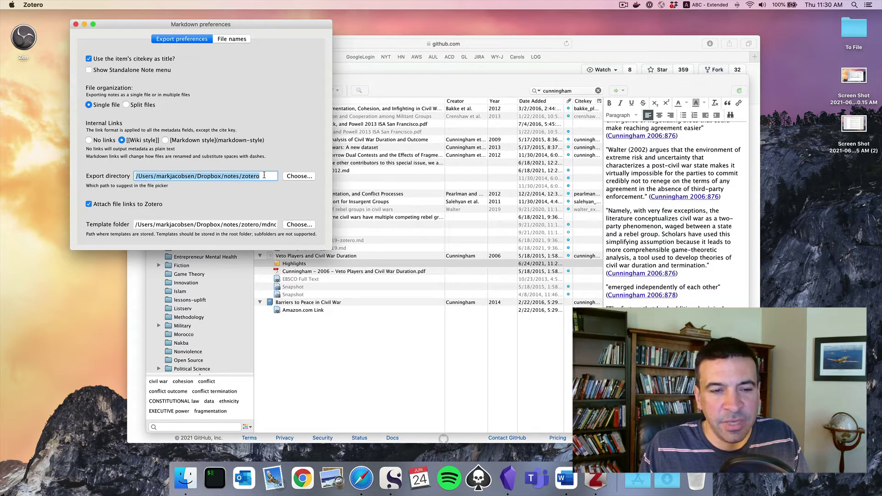
type("f")
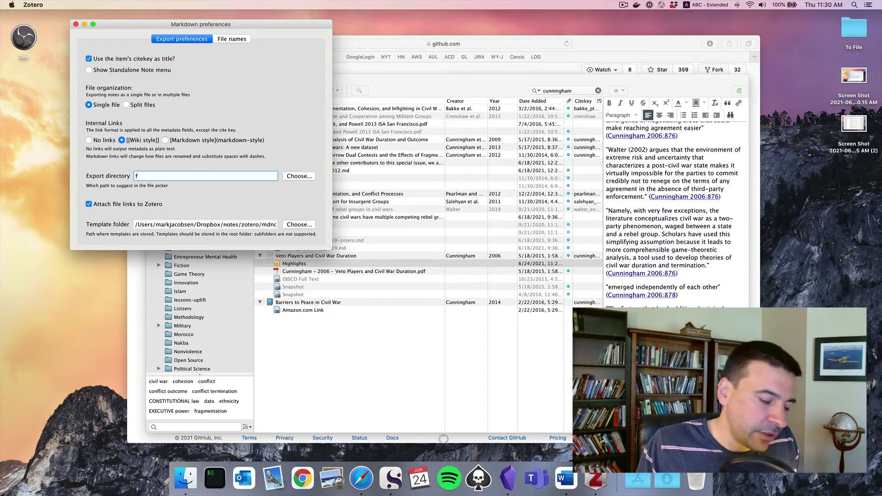
key("super+z")
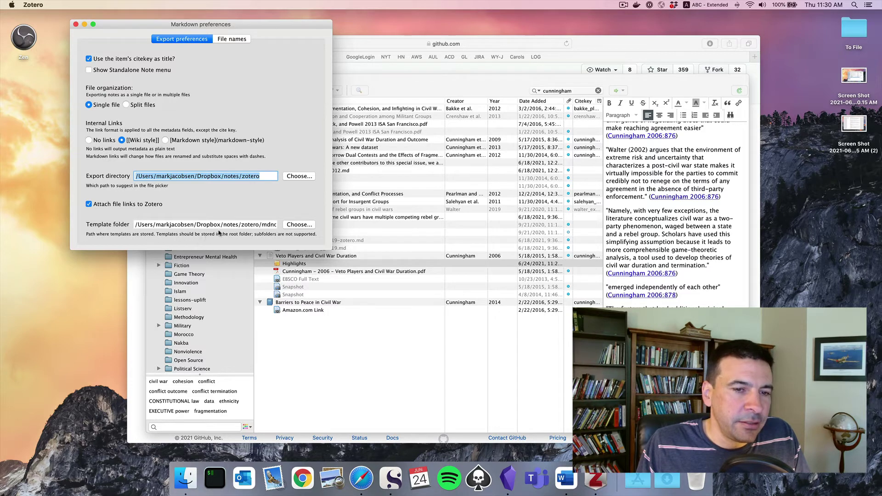
left_click_drag(247, 225, 318, 226)
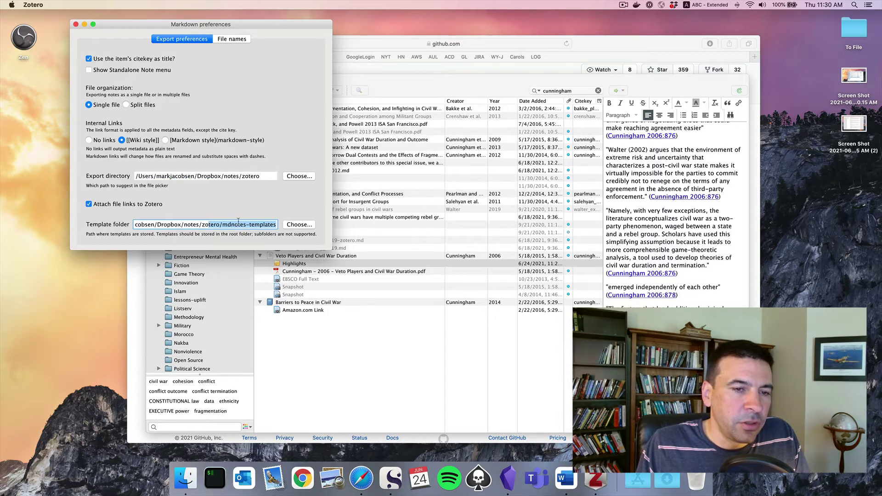
left_click(224, 224)
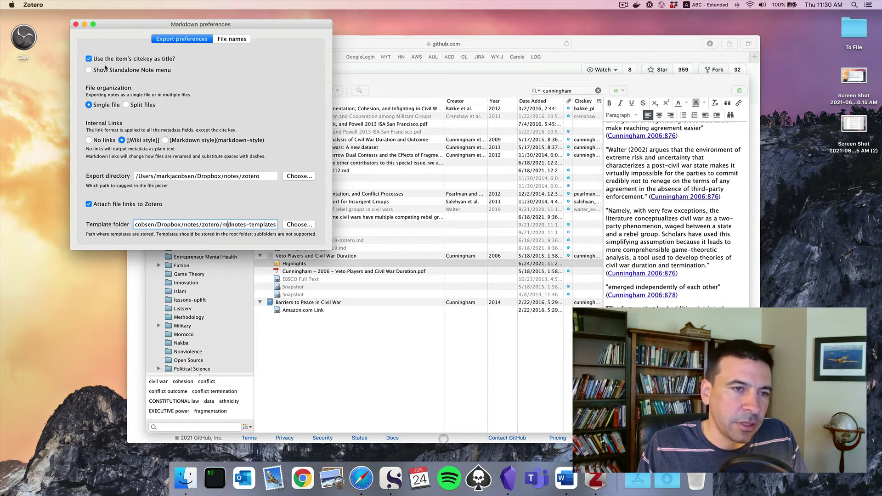
key("super+w")
left_click(295, 256)
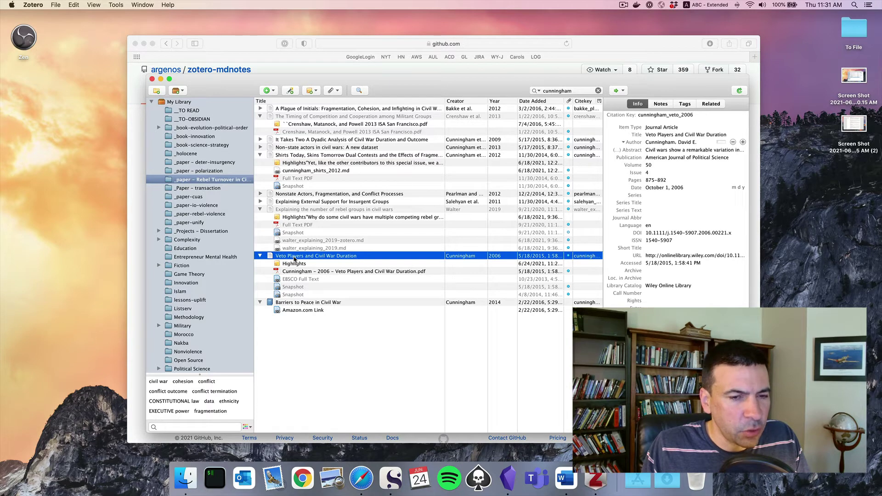
Create the full export note cunningham_veto_2006.md for the Veto Players item in the zotero folder.
right_click(294, 259)
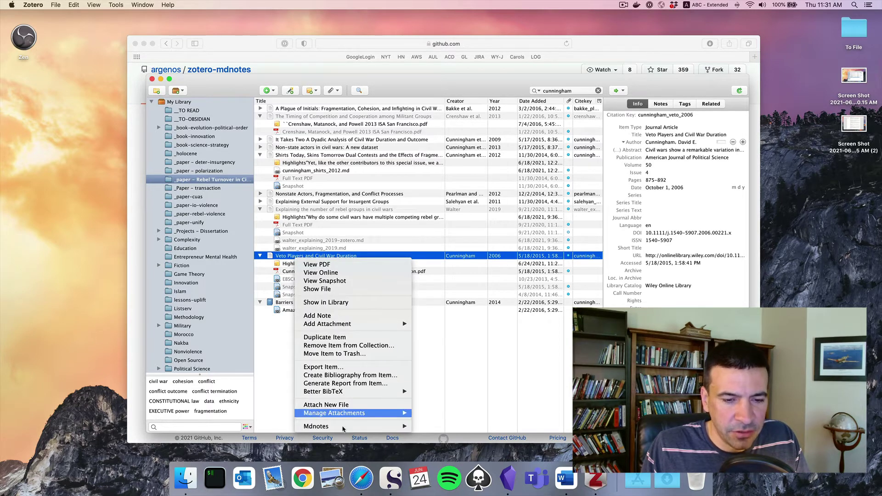
mouse_move(345, 429)
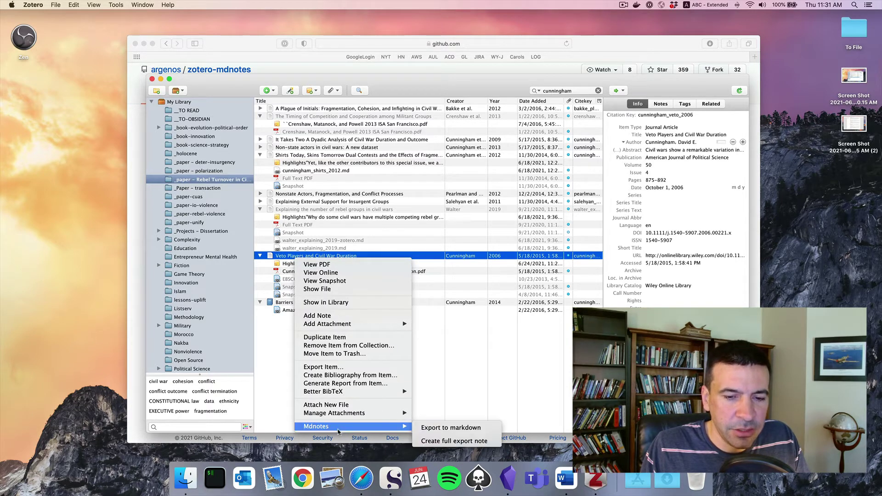
left_click(456, 442)
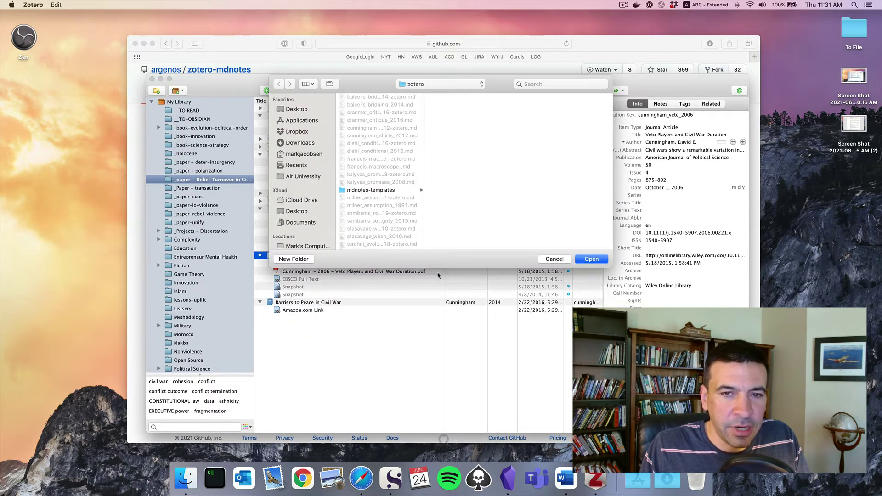
left_click(591, 259)
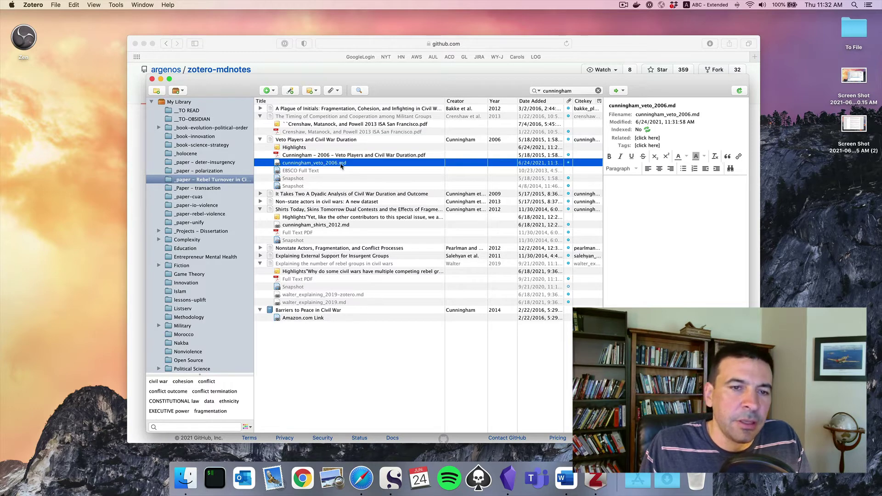
left_click(331, 140)
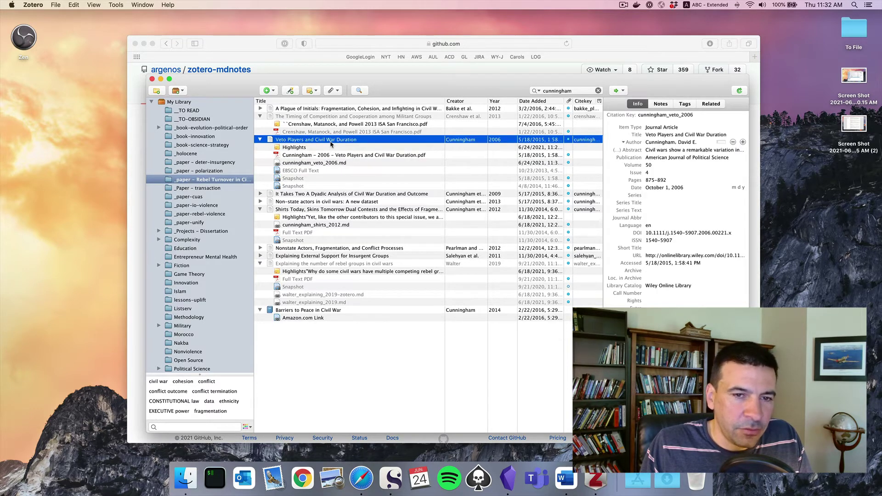
Export the Veto Players item to markdown as cunningham_veto_2006-zotero.md in the zotero folder.
right_click(330, 144)
mouse_move(371, 319)
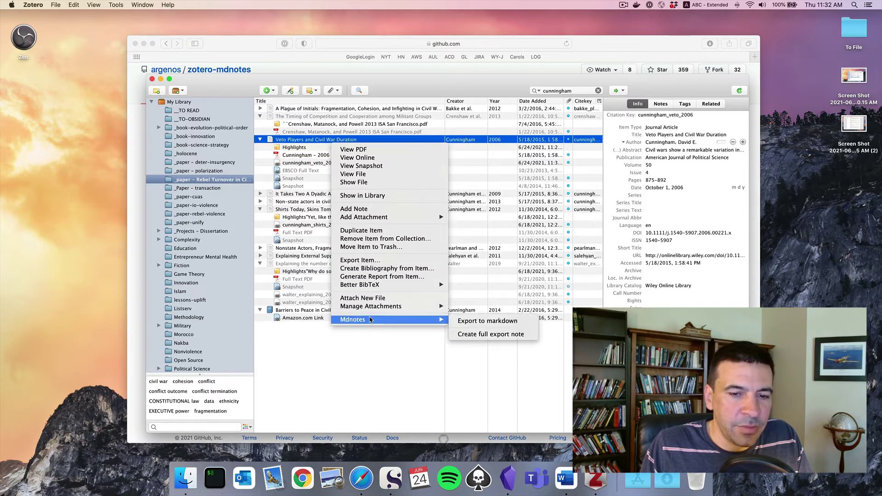
left_click(469, 321)
left_click(592, 259)
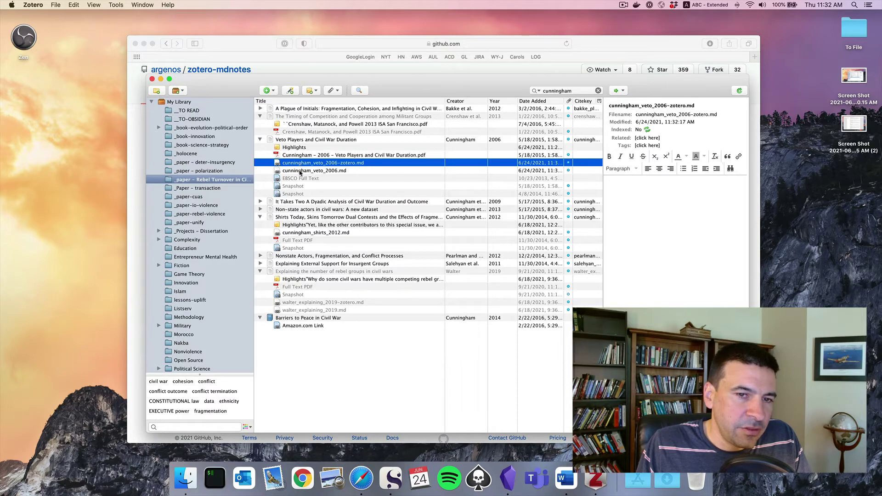
In Obsidian, open the cunningham_veto_2006-zotero note in rendered reading view.
key("ctrl+Right")
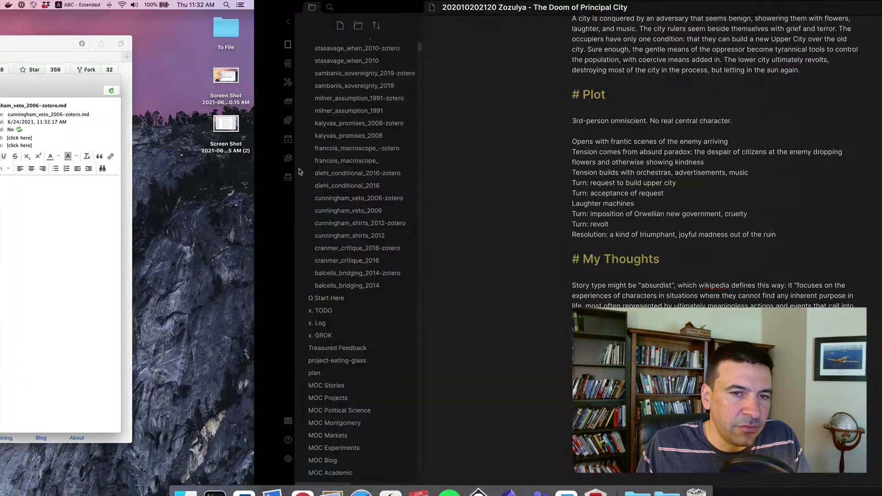
scroll(76, 169, "up", 2)
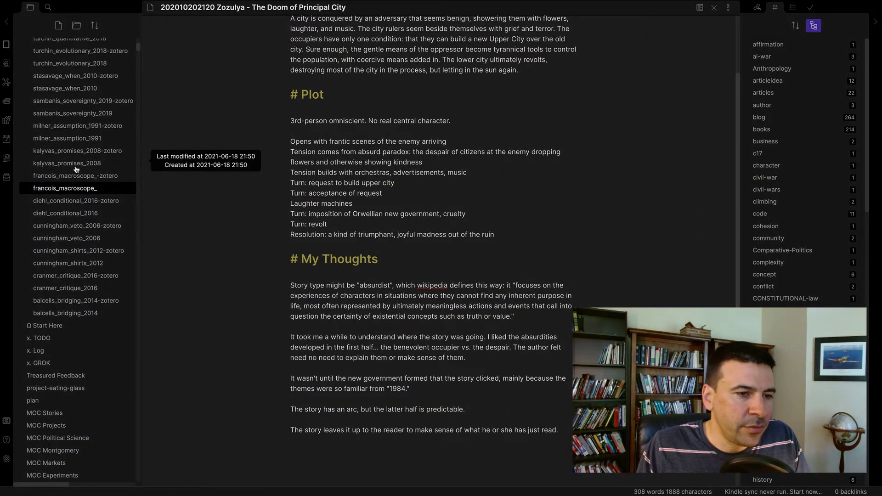
scroll(76, 169, "up", 2)
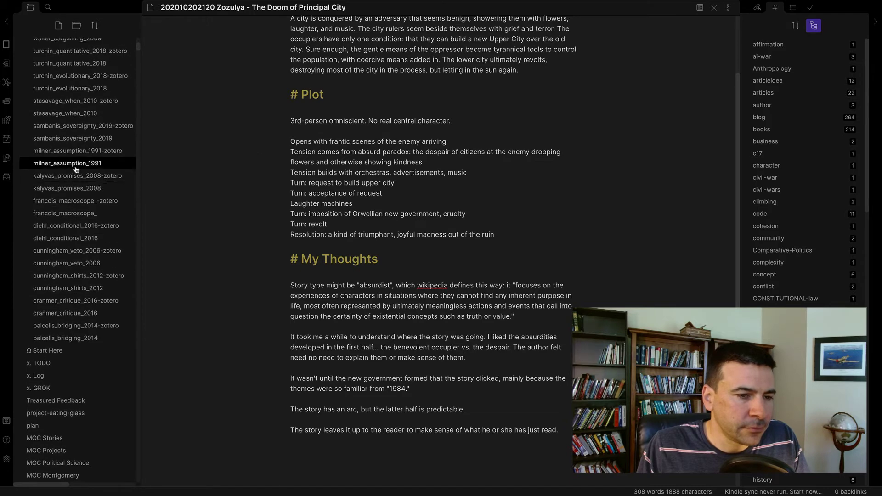
left_click(85, 253)
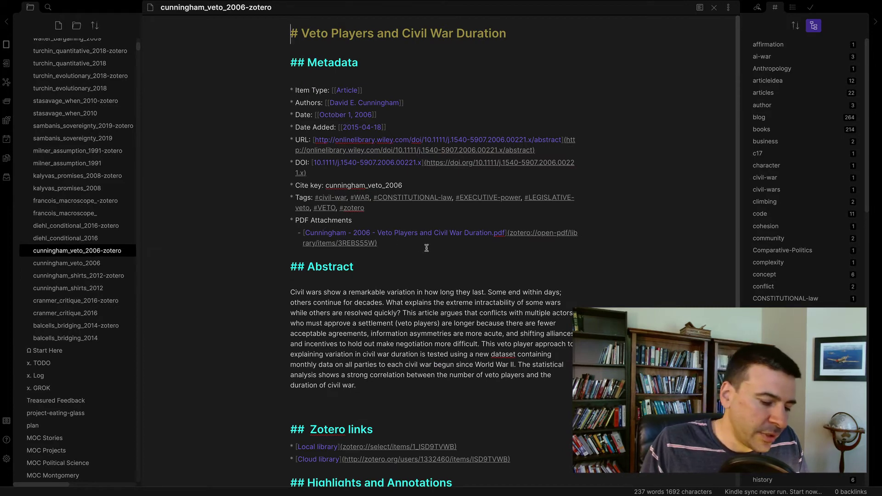
key("ctrl+e")
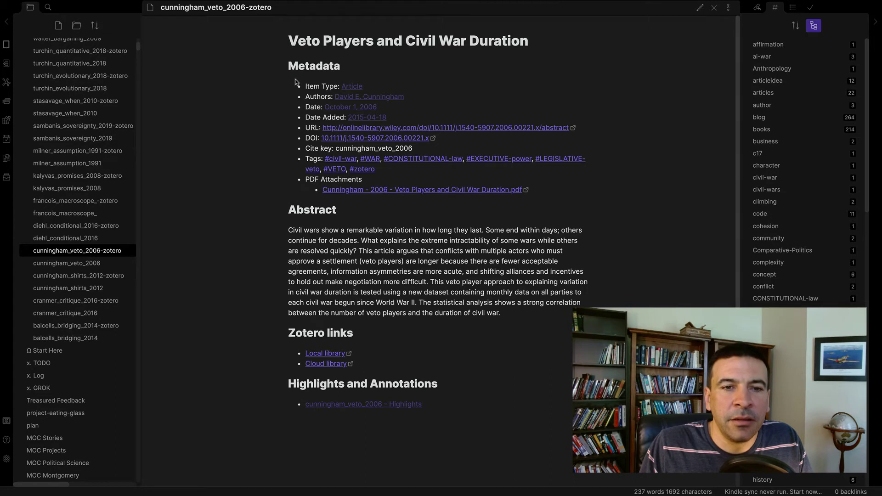
Test the note's Local library link to Zotero, then return to the note.
scroll(401, 239, "down", 1)
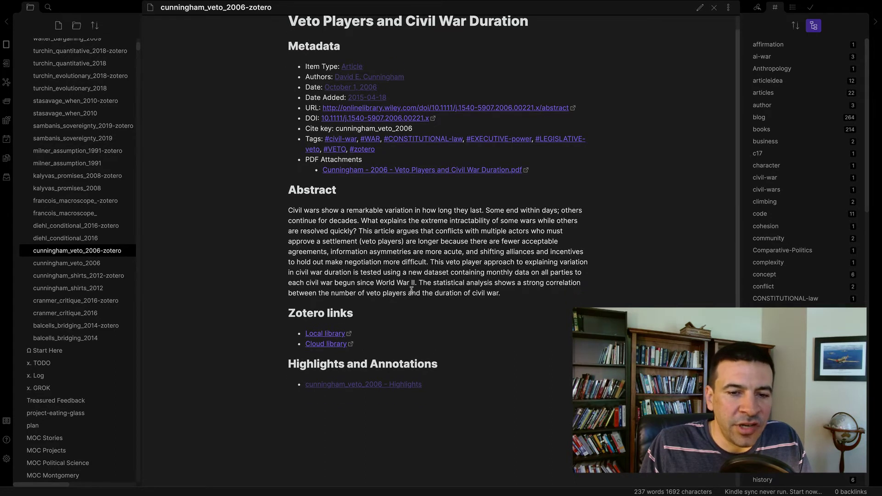
scroll(411, 290, "up", 1)
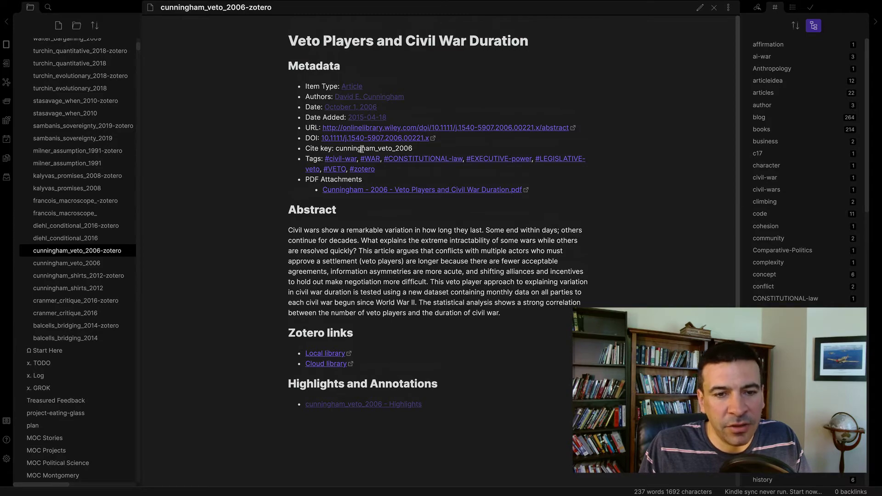
left_click(324, 353)
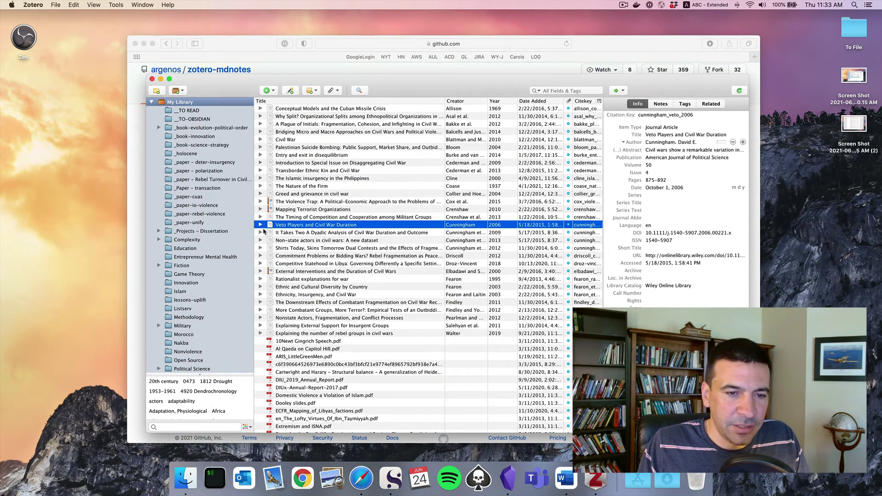
key("ctrl+Right")
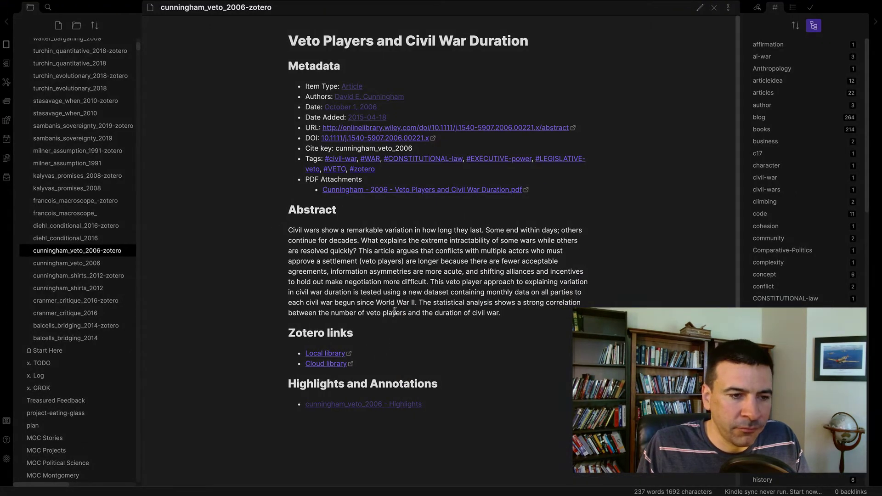
Open the cunningham_veto_2006 note and expand and collapse its Metadata callout twice.
left_click(75, 264)
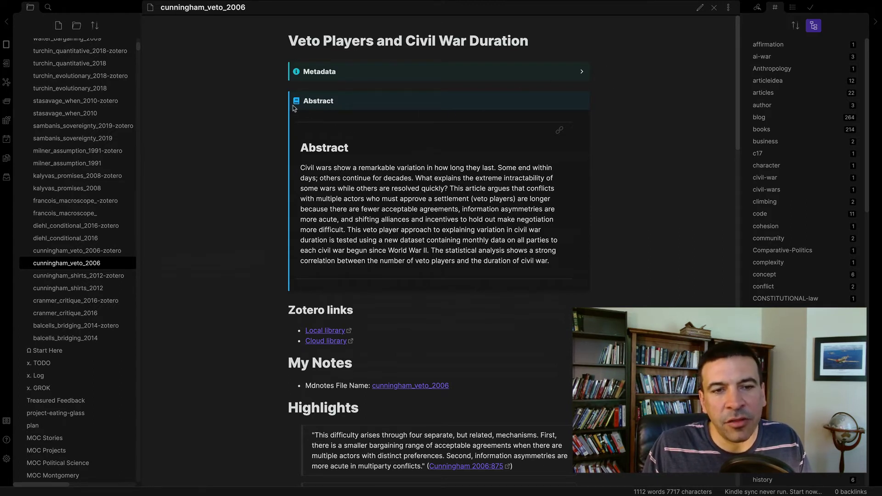
left_click(583, 74)
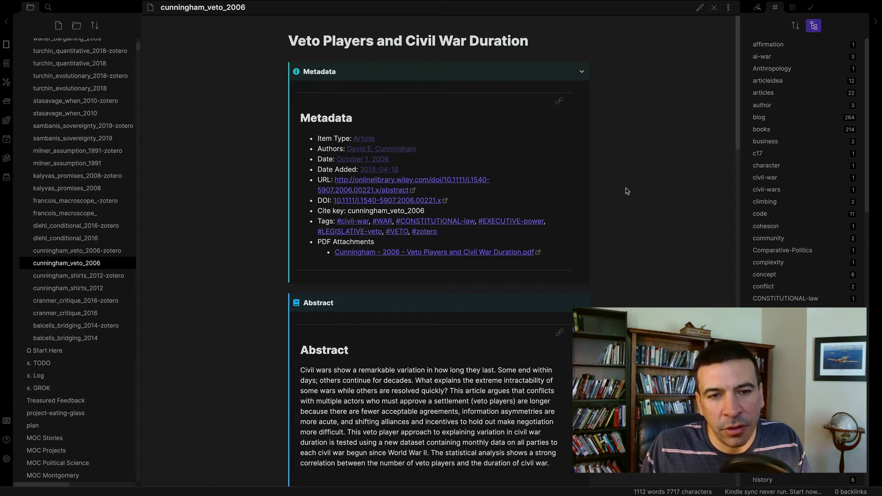
left_click(581, 72)
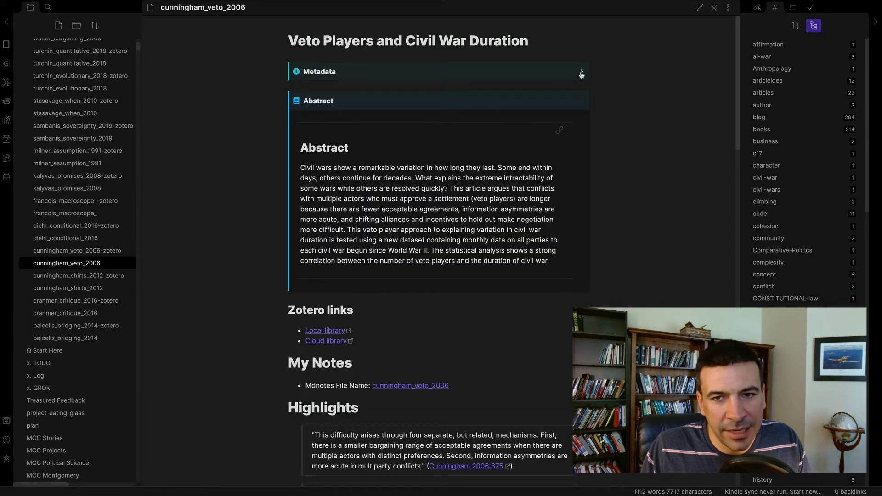
left_click(581, 74)
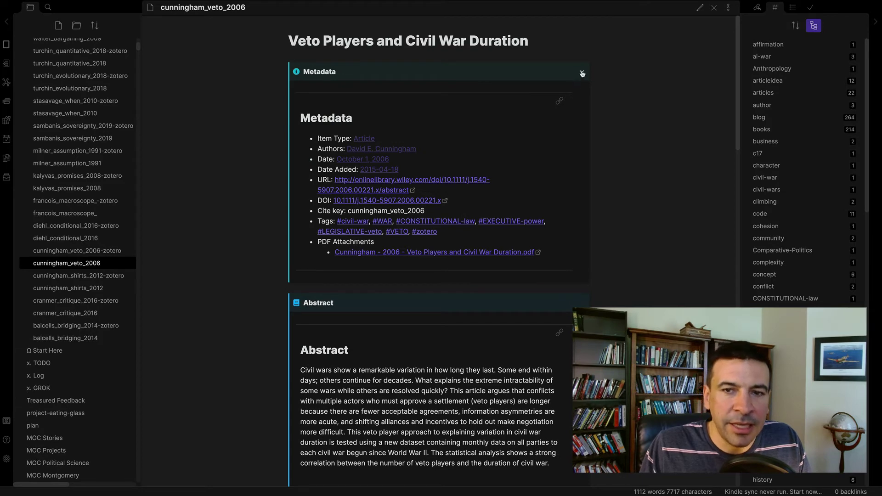
left_click(581, 73)
key("ctrl+e")
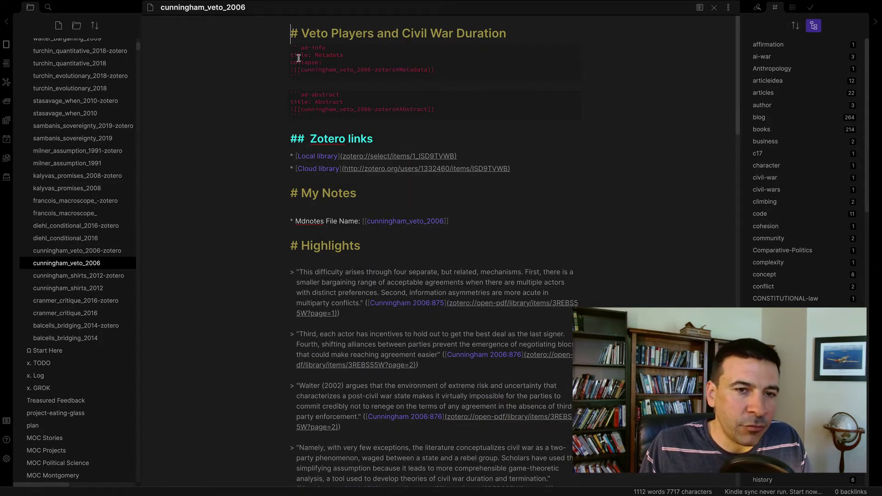
left_click_drag(290, 69, 438, 71)
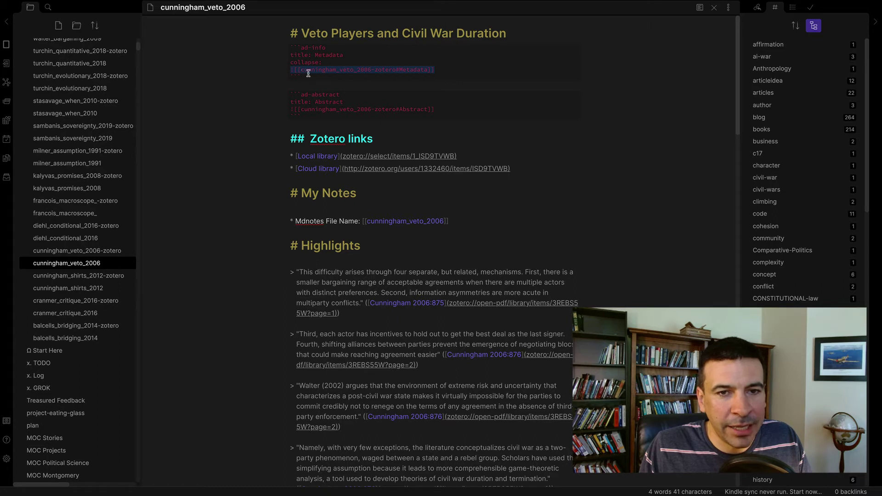
left_click(399, 69)
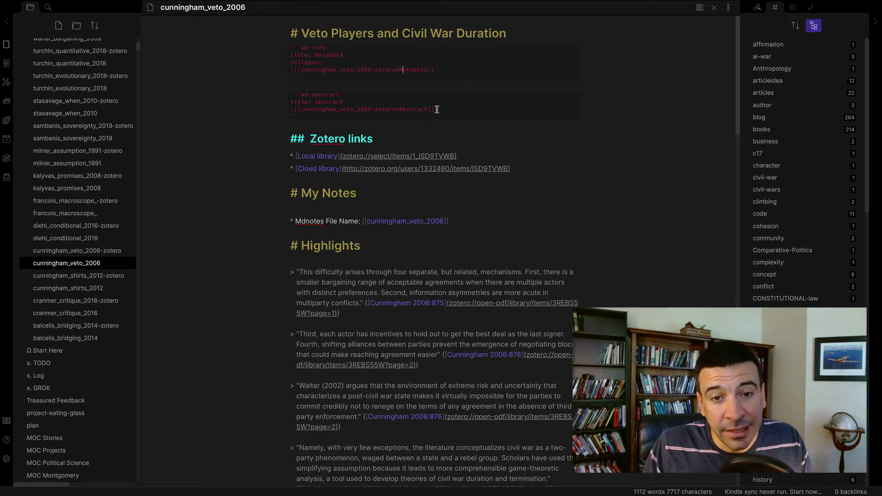
left_click(79, 253)
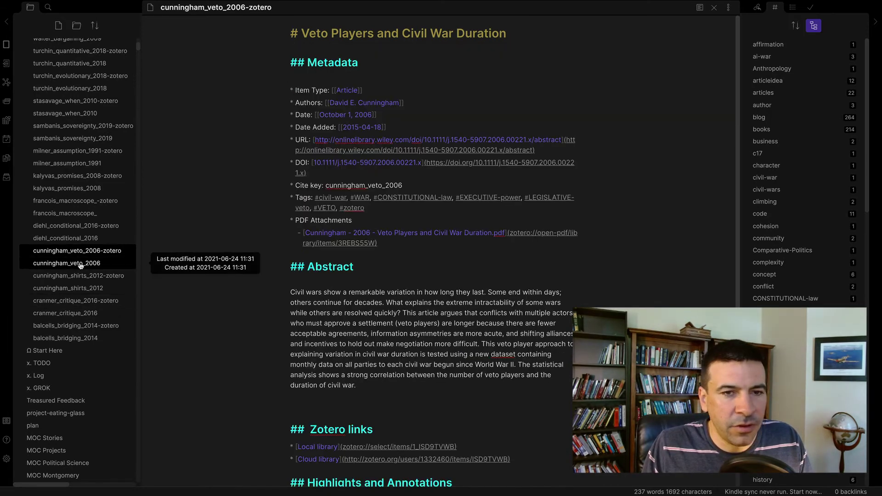
left_click(80, 266)
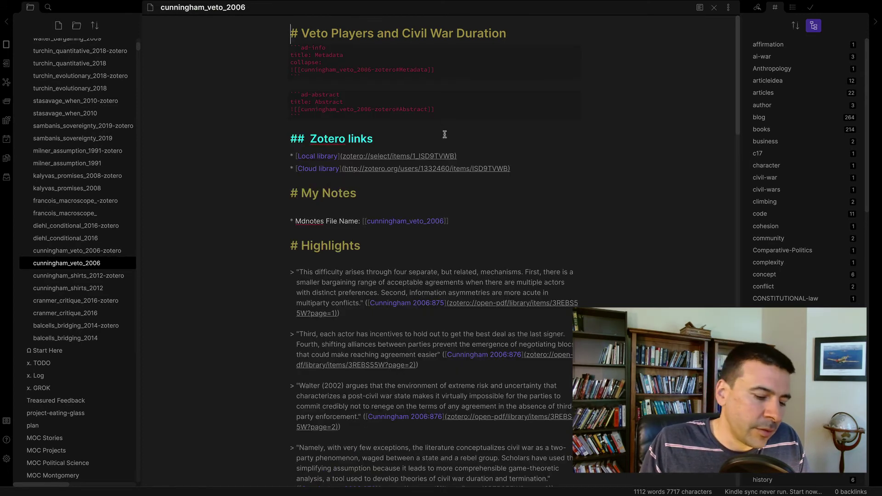
key("ctrl+e")
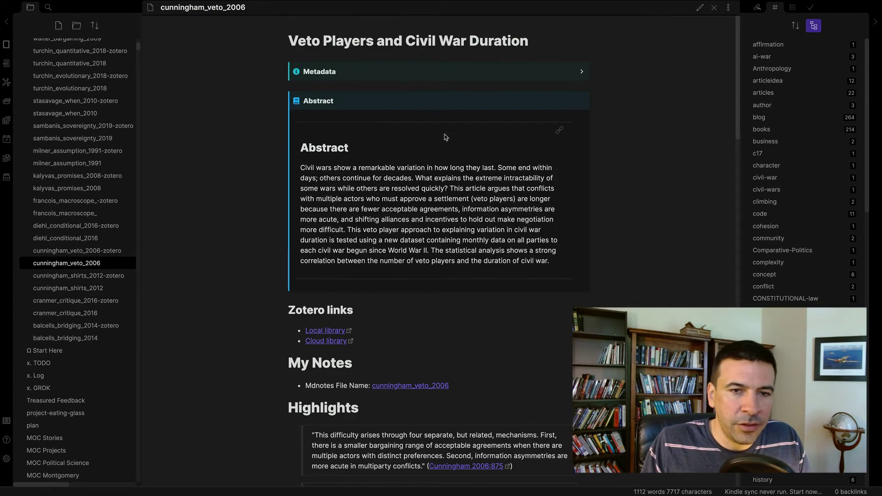
left_click(580, 72)
left_click(580, 72)
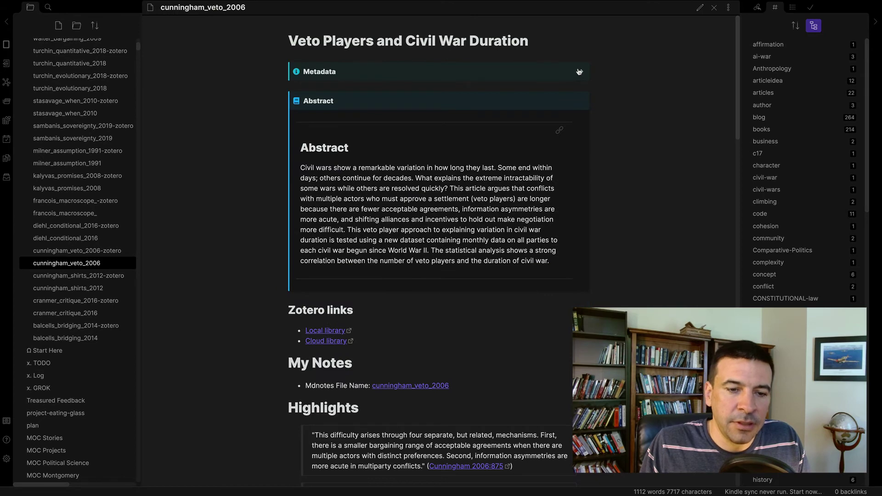
scroll(482, 311, "down", 2)
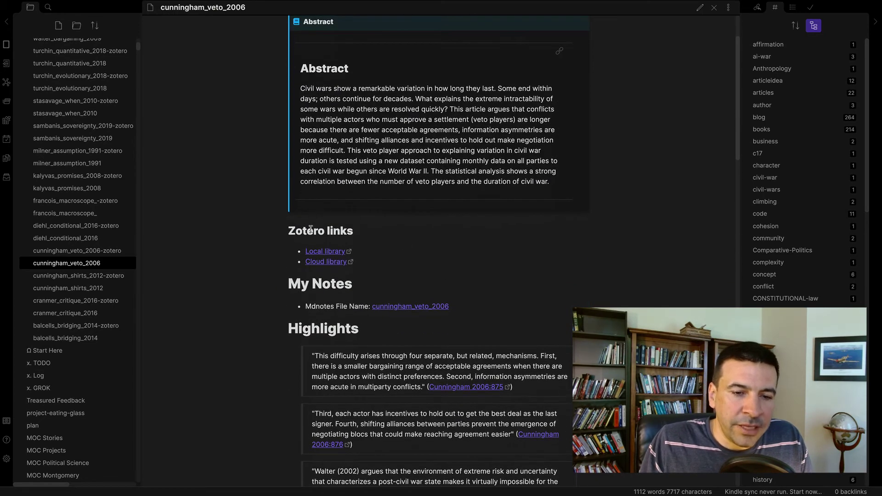
Follow the first highlight's citation link to its cited PDF page, then come back to the note.
mouse_move(407, 310)
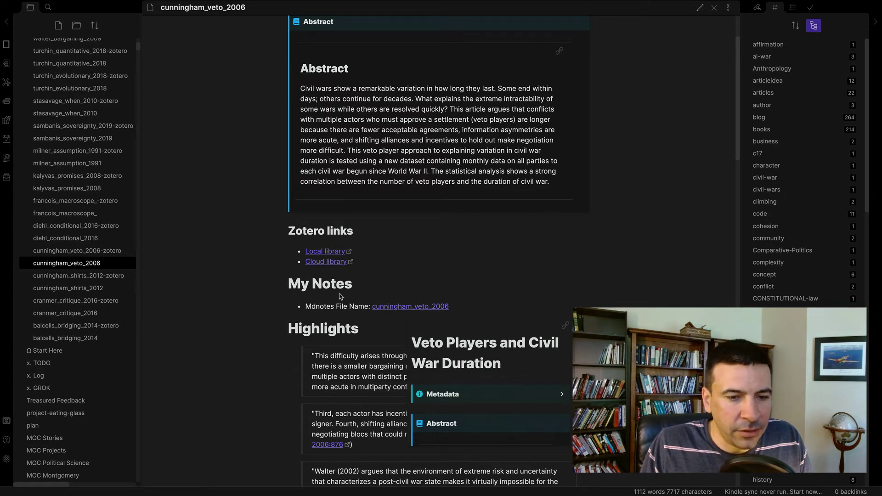
scroll(566, 308, "down", 1)
scroll(566, 308, "down", 3)
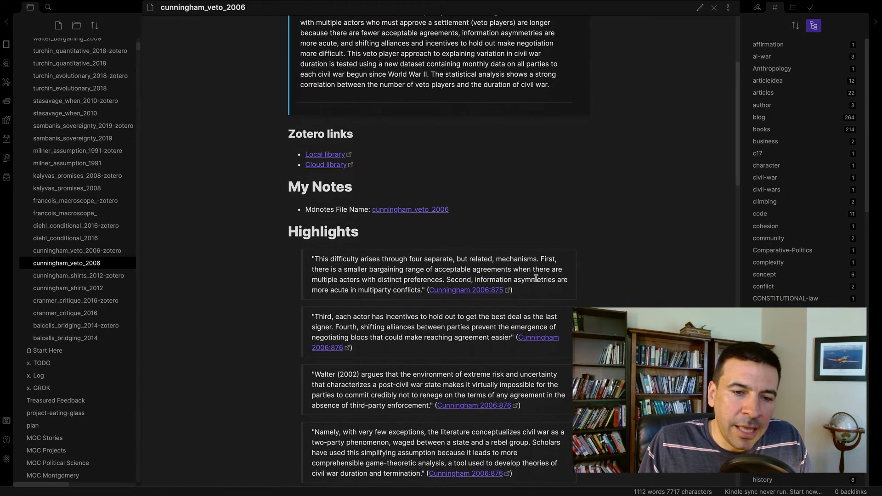
scroll(536, 278, "down", 2)
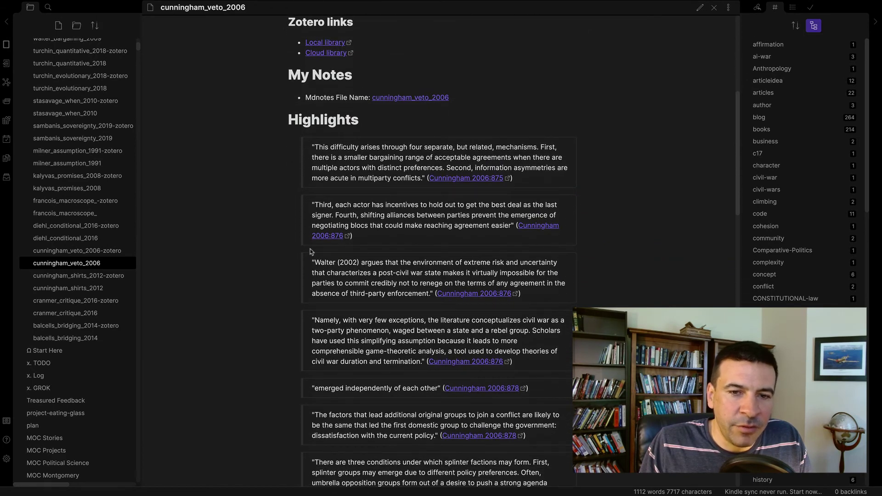
scroll(311, 254, "down", 3)
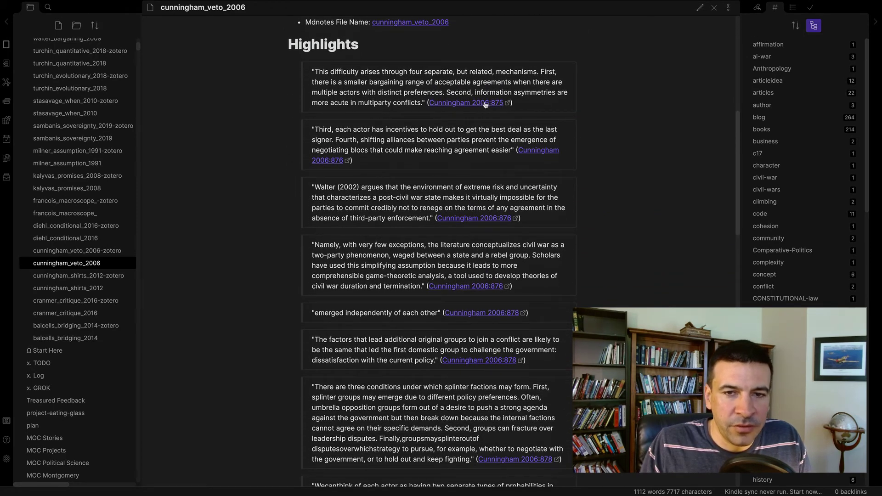
left_click(478, 104)
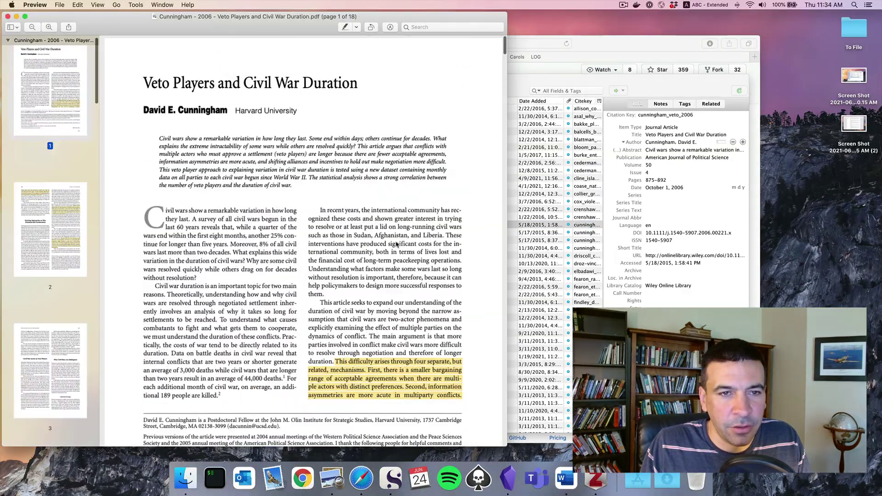
key("super+Tab")
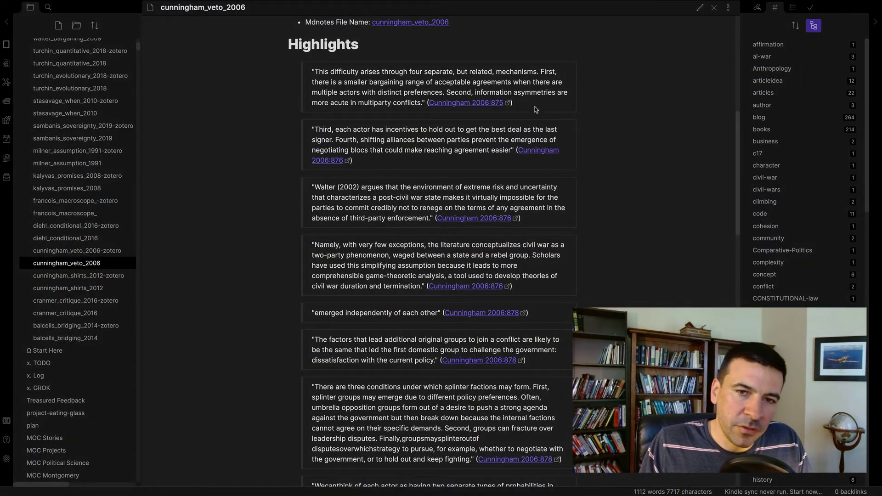
scroll(517, 239, "down", 5)
scroll(516, 239, "down", 5)
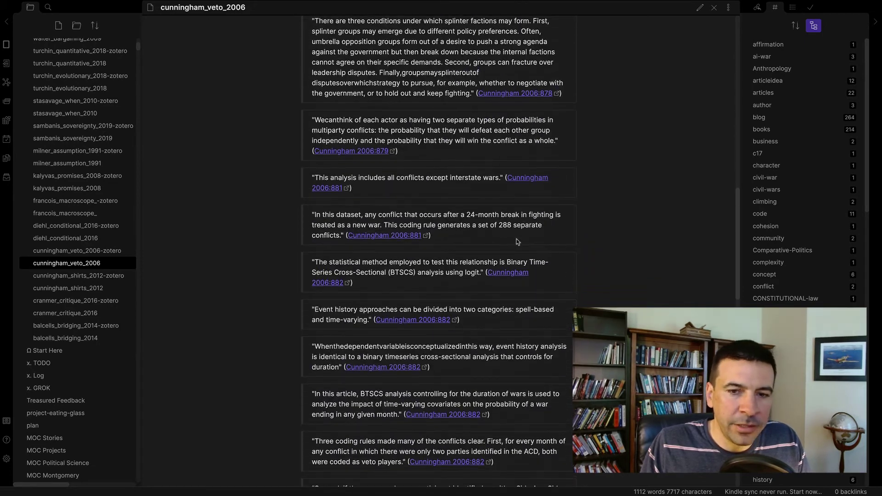
Switch the note to source editing with the caret after the Mdnotes File Name line.
key("super+e")
scroll(426, 216, "up", 15)
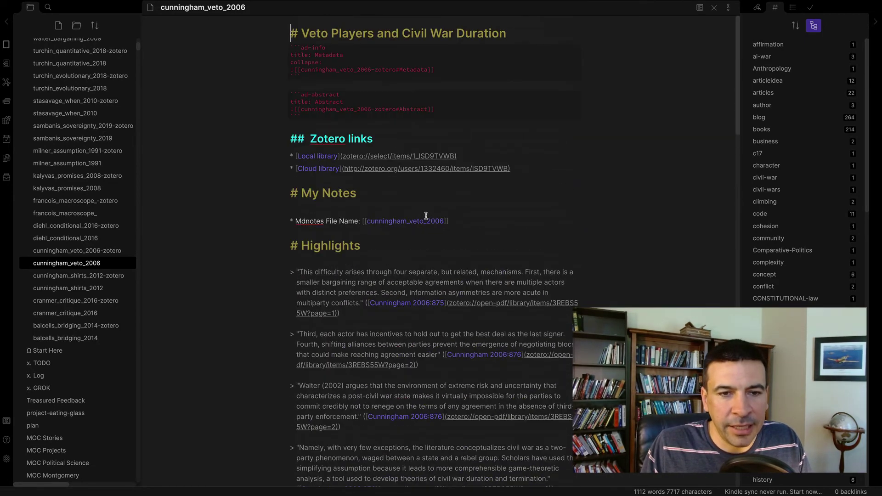
scroll(392, 180, "down", 3)
left_click(365, 127)
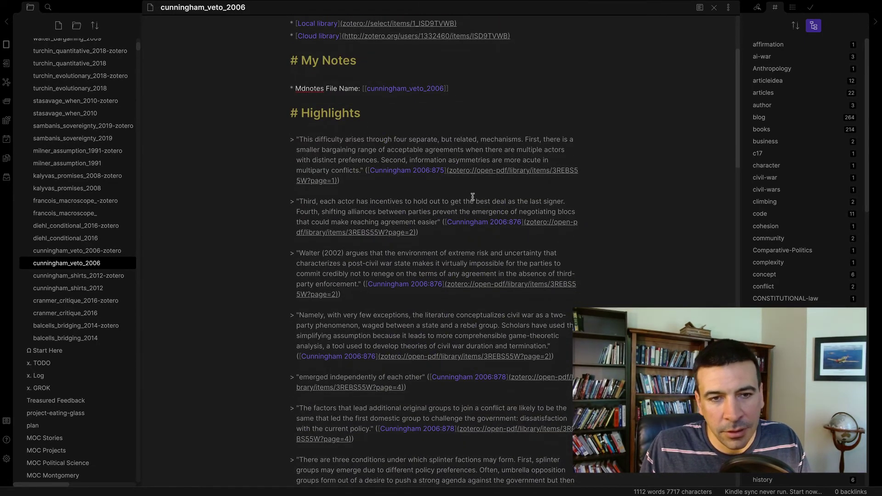
left_click(472, 91)
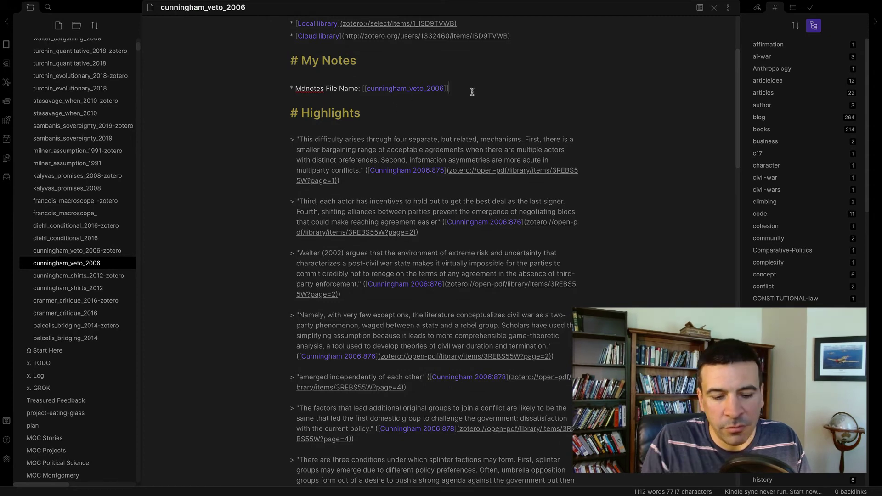
key("Return")
key("Return")
type("[[")
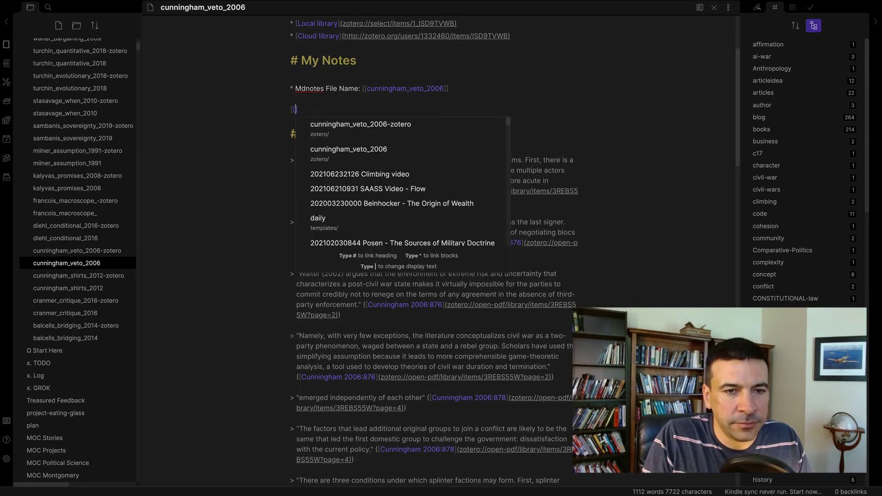
type("multi")
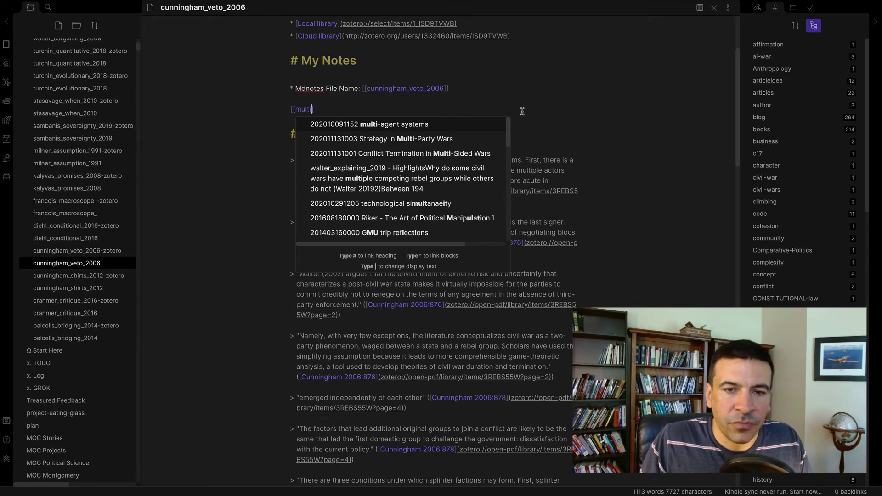
left_click(419, 140)
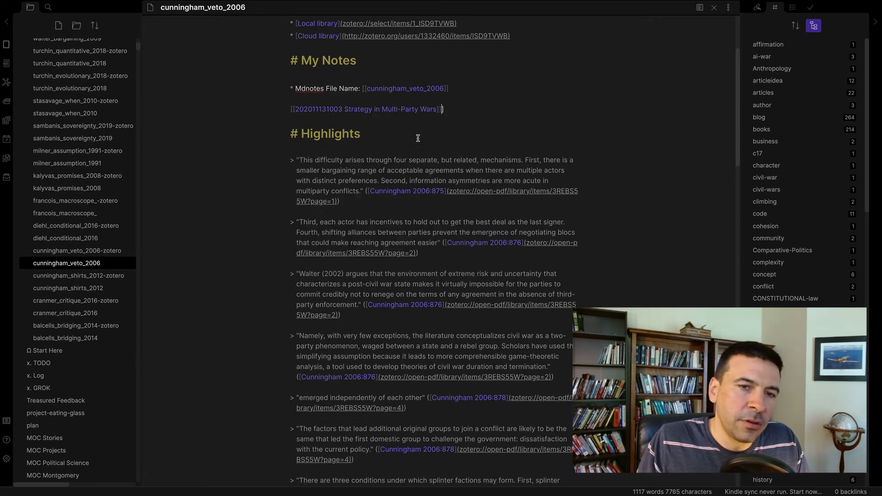
left_click(290, 111)
type("This is relevant to")
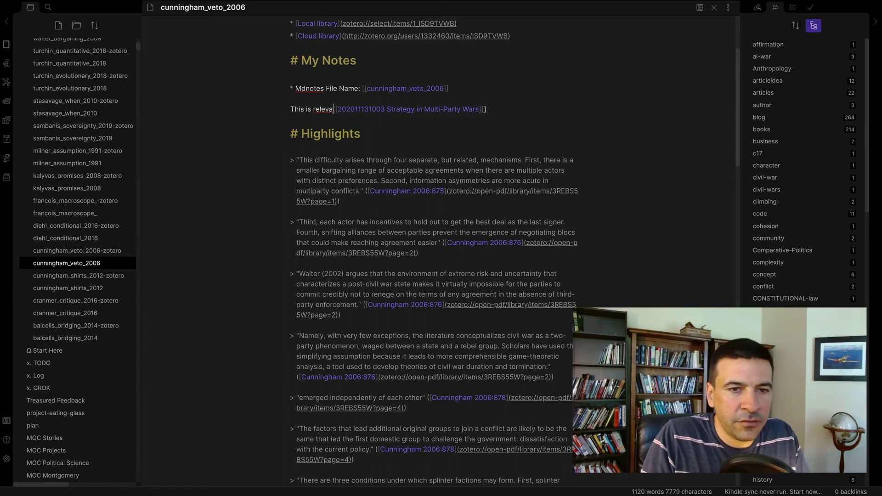
left_click(510, 109)
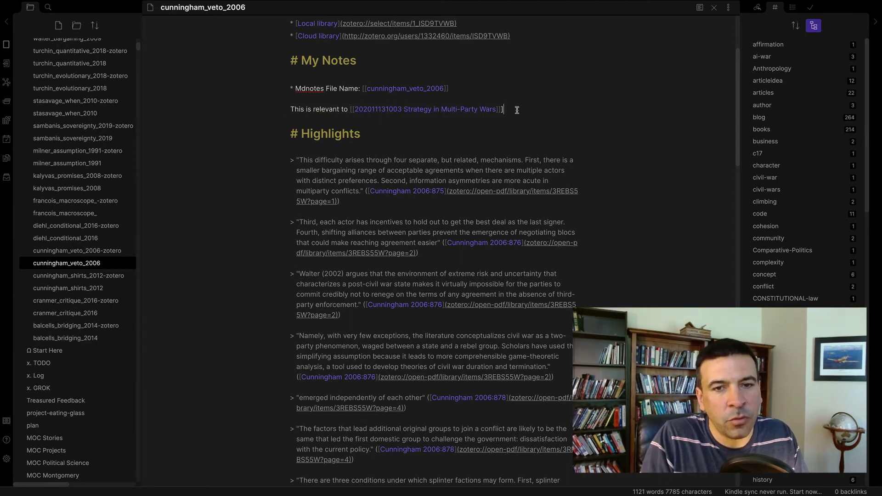
type("Wars]] because ")
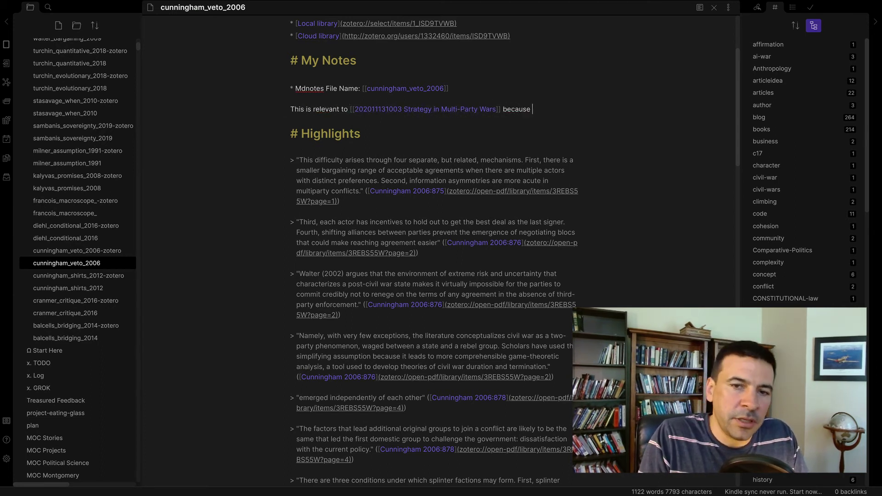
type("wars with more sides are har")
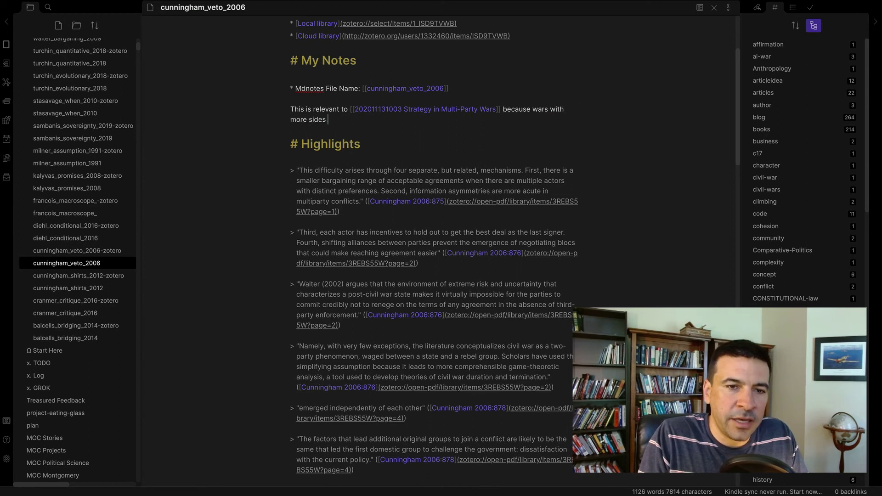
type("resolve")
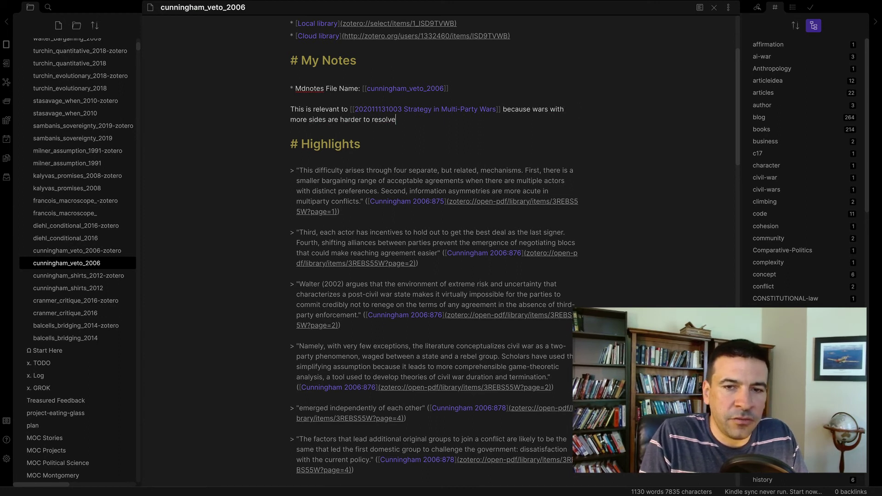
type(" due to bargaining problems.")
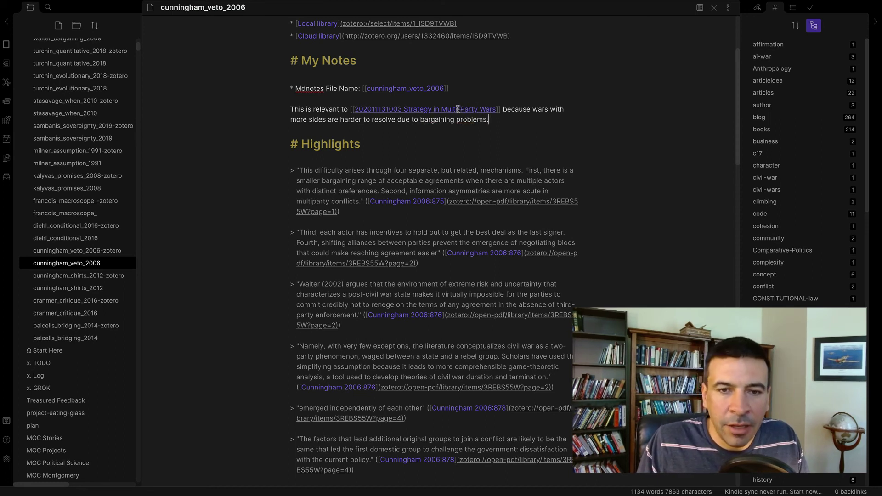
Follow the link to Strategy in Multi-Party Wars and return via its cunningham_veto_2006 backlink.
left_click(458, 109, "ctrl")
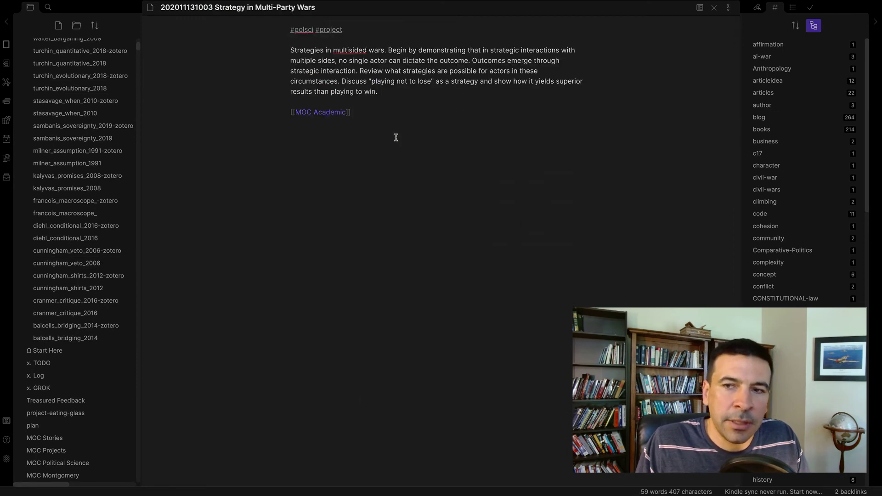
left_click(757, 8)
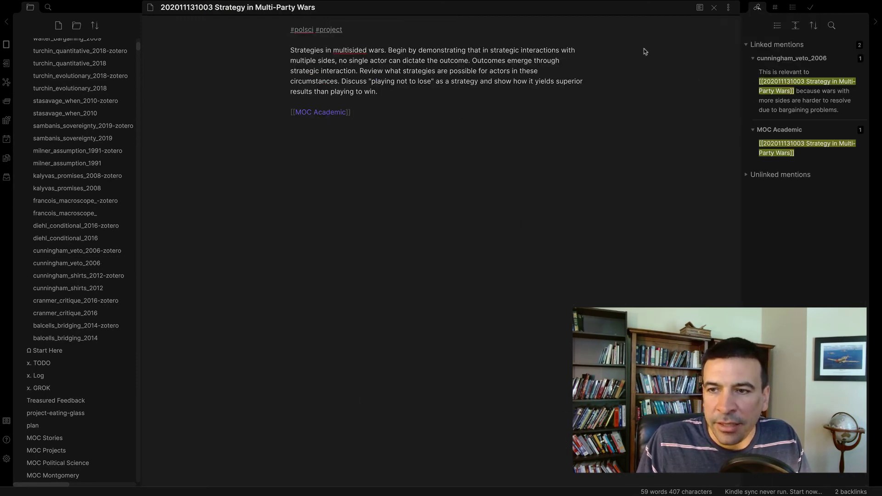
left_click(805, 59)
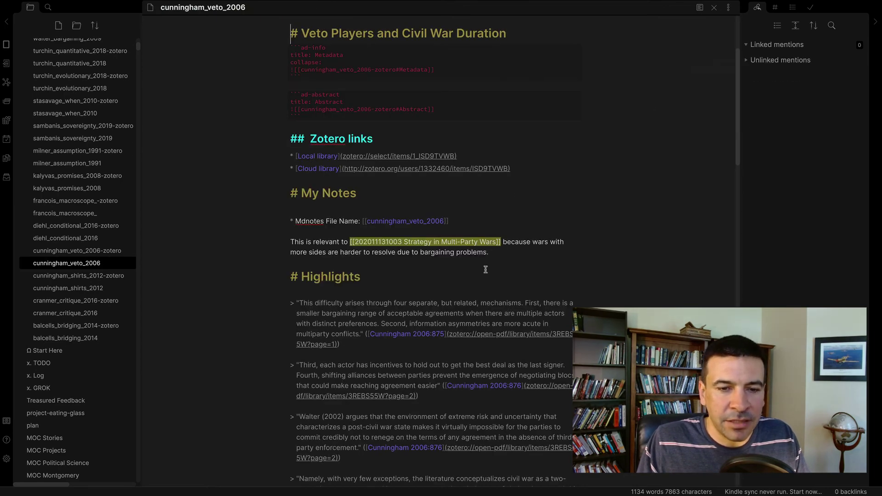
scroll(485, 269, "down", 1)
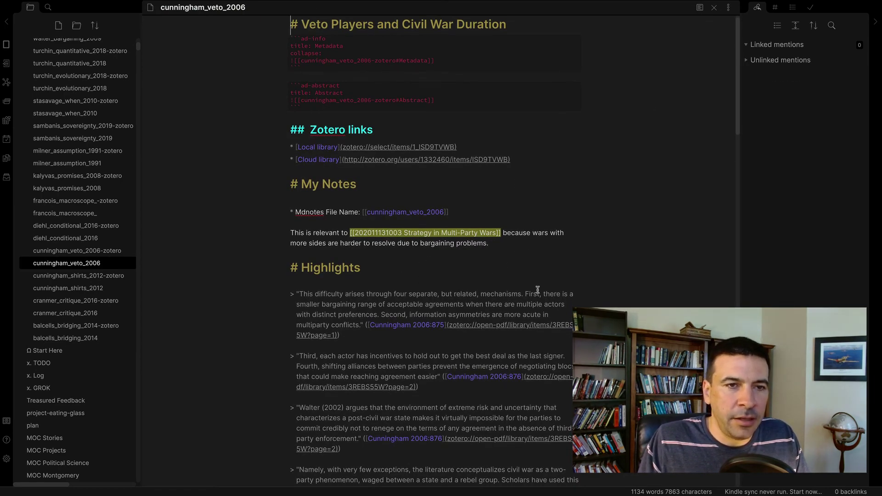
scroll(538, 289, "down", 2)
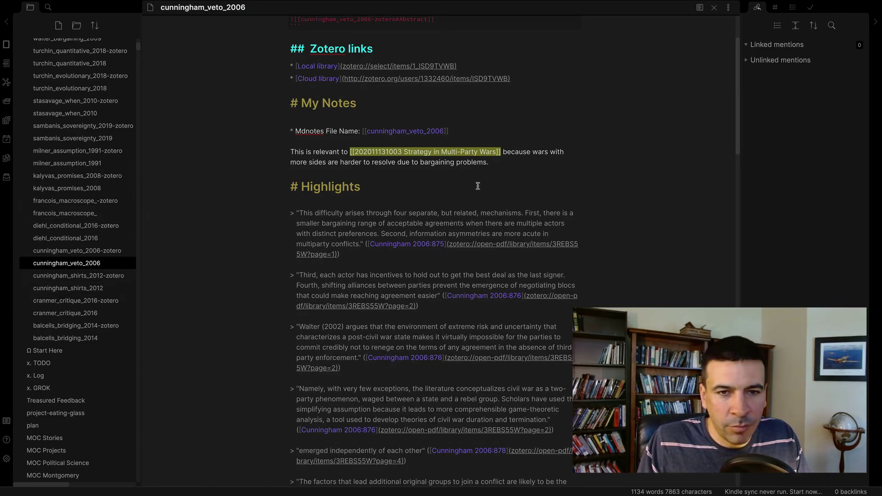
key("ctrl+Left")
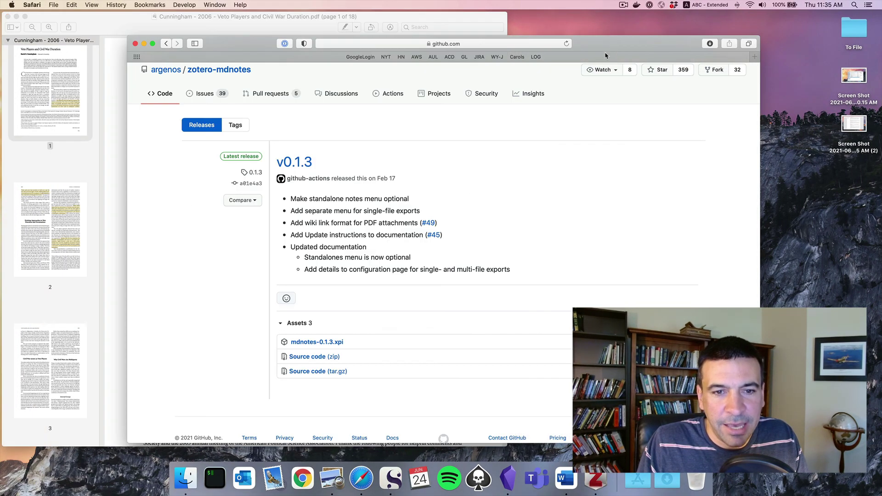
Bring the Safari zotero-mdnotes release page forward, then switch to Zotero.
left_click(614, 51)
key("super+Tab")
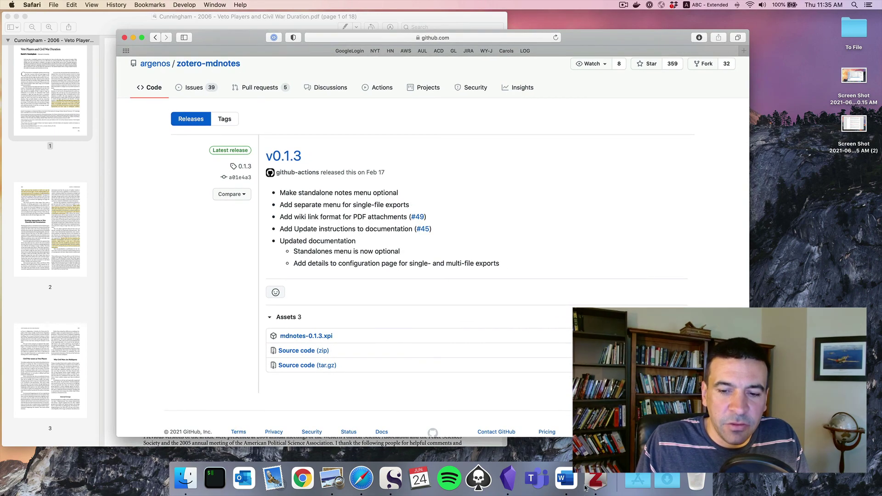